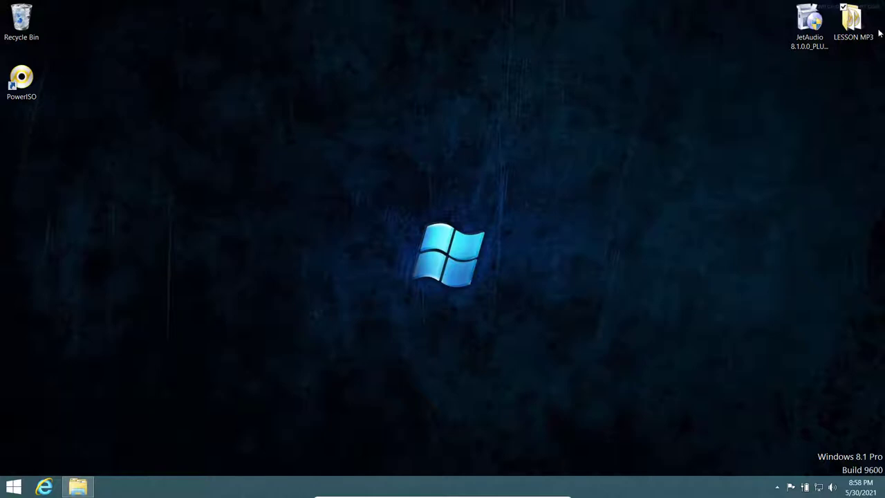
- Open the LESSON MP3 folder and turn on File name extensions in the View options
double_click(852, 24)
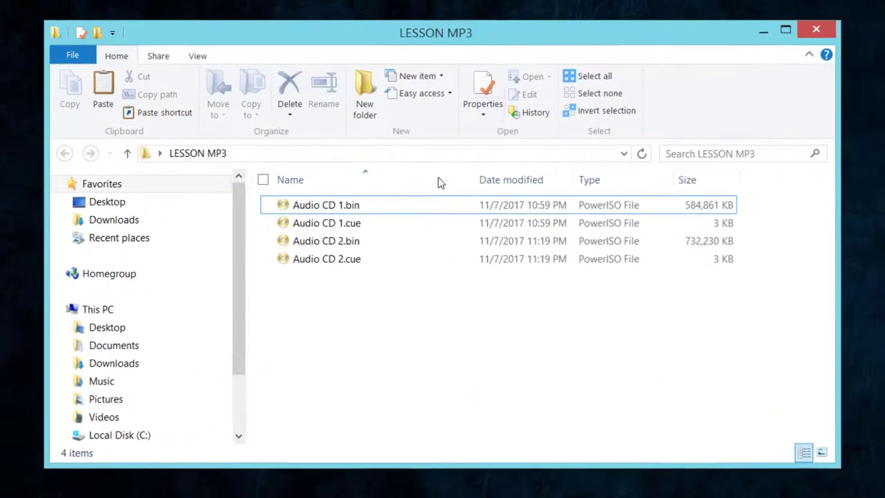
left_click(408, 195)
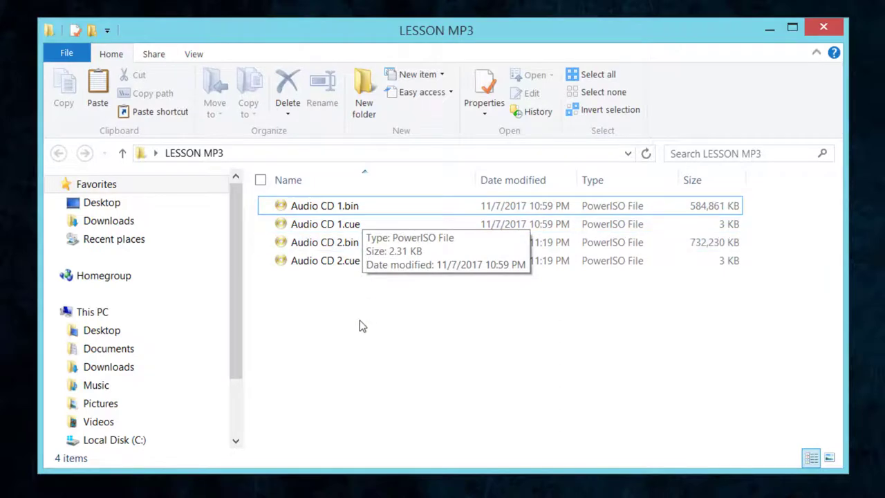
left_click(194, 60)
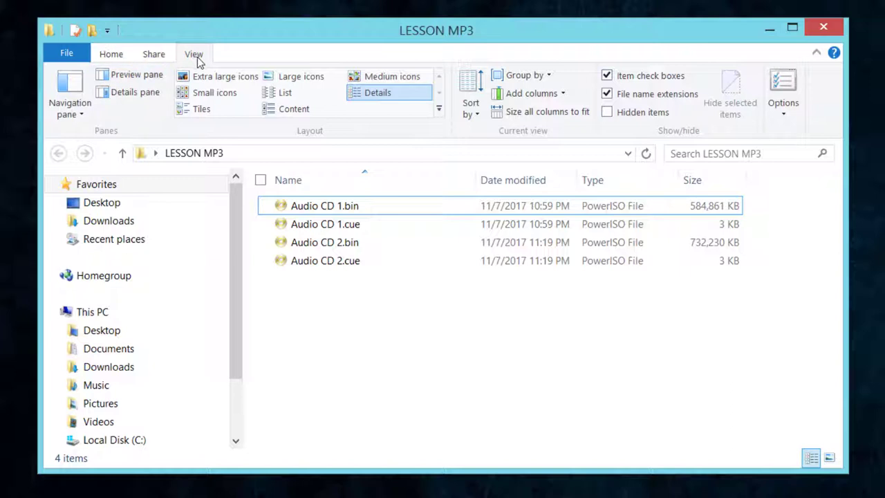
left_click(607, 94)
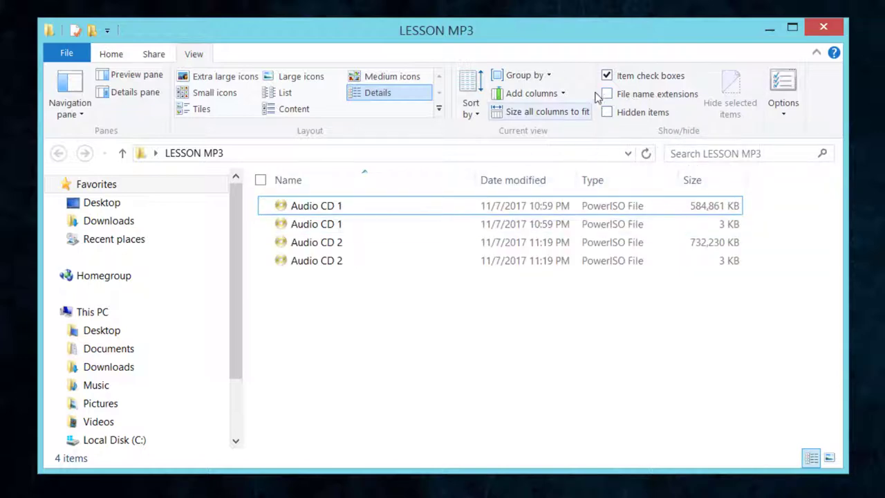
left_click(607, 94)
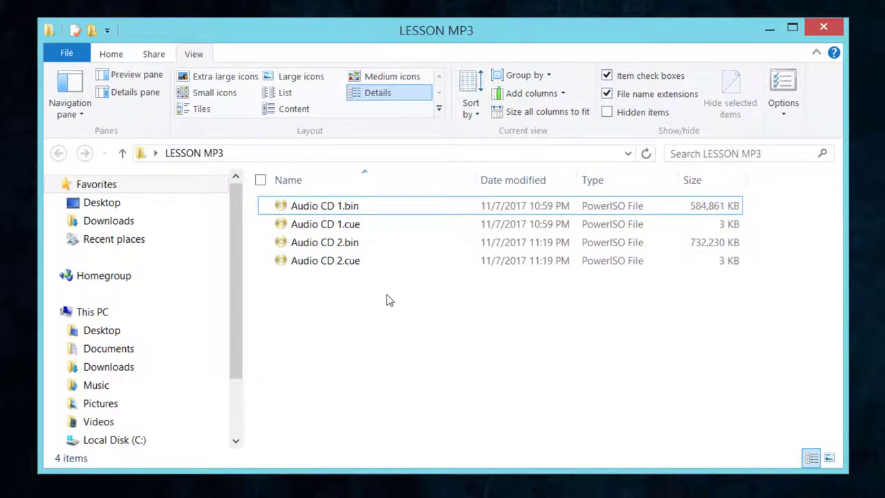
- Open Audio CD 1.bin in PowerISO
left_click(350, 213)
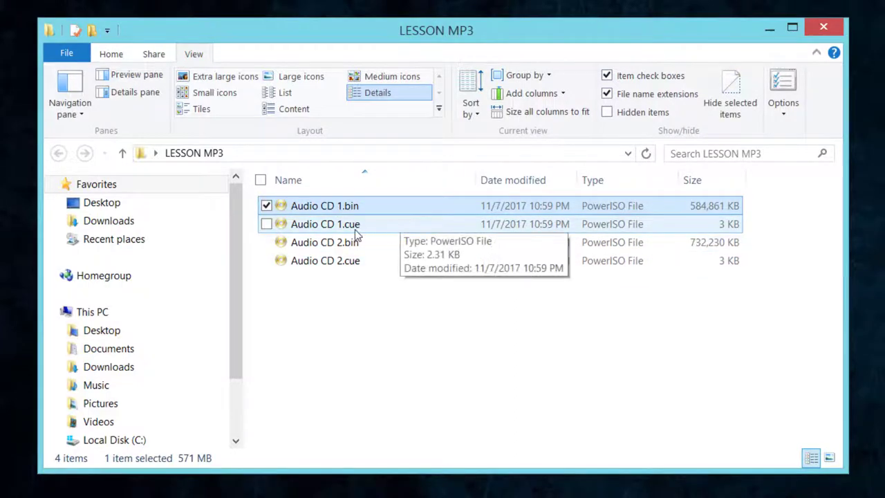
left_click(370, 291)
double_click(340, 205)
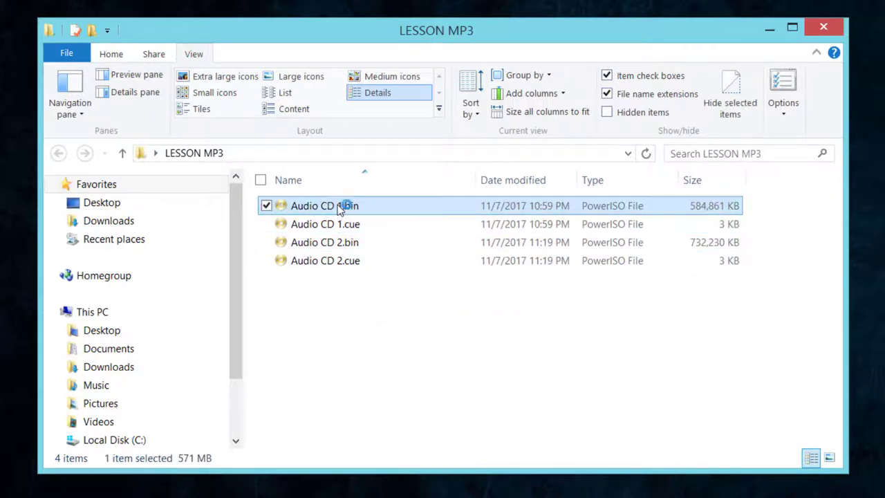
- Play and stop Track20.cda as a preview, then close the Audio CD 1.bin image
left_click(187, 248)
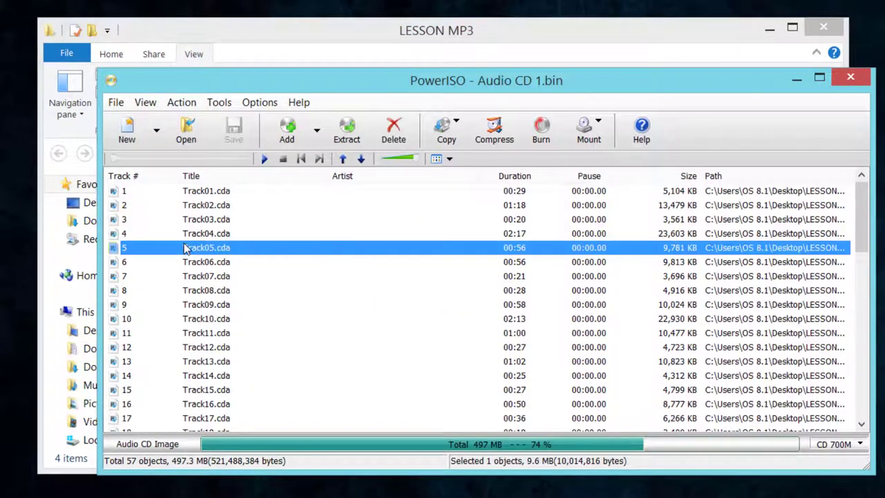
scroll(204, 263, "down", 13)
scroll(213, 310, "up", 8)
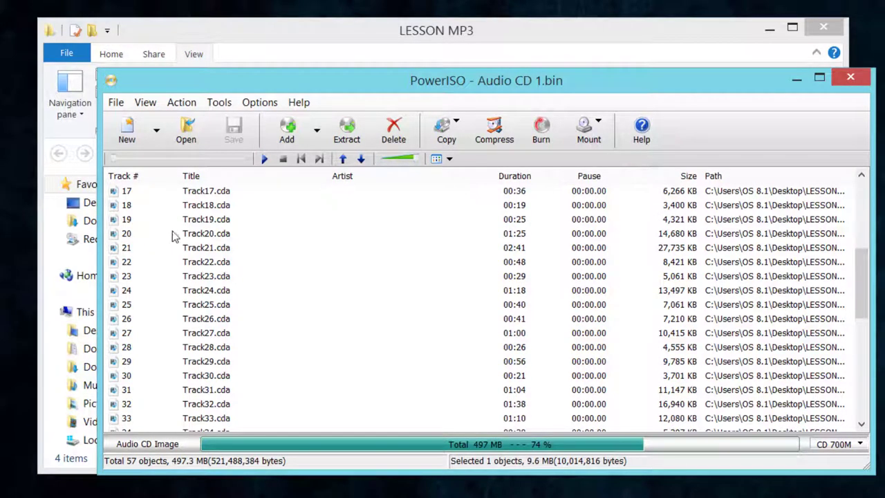
left_click(145, 235)
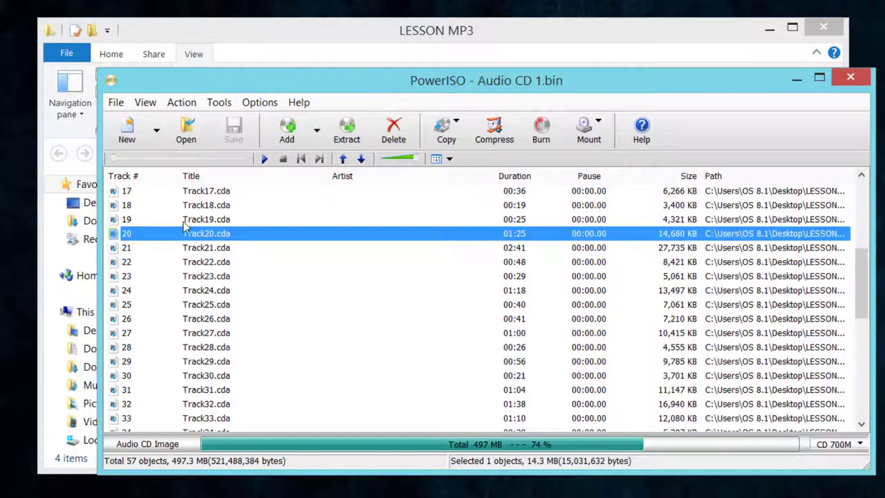
left_click(264, 159)
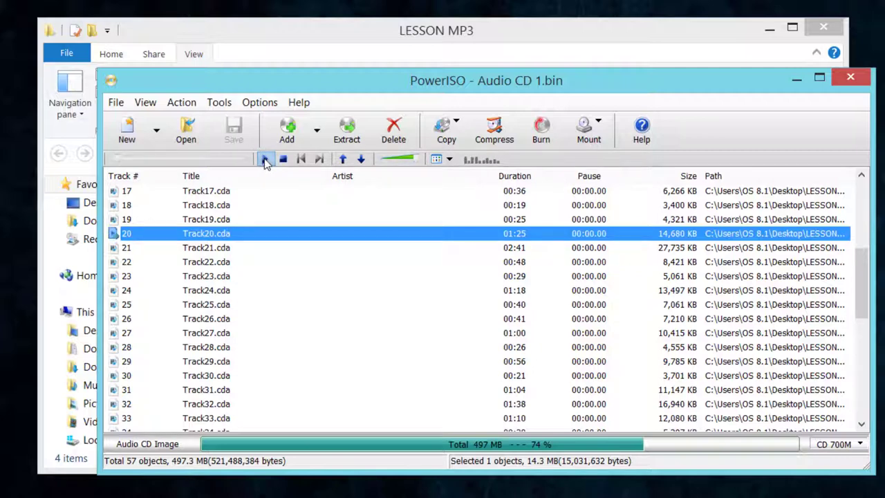
left_click(283, 159)
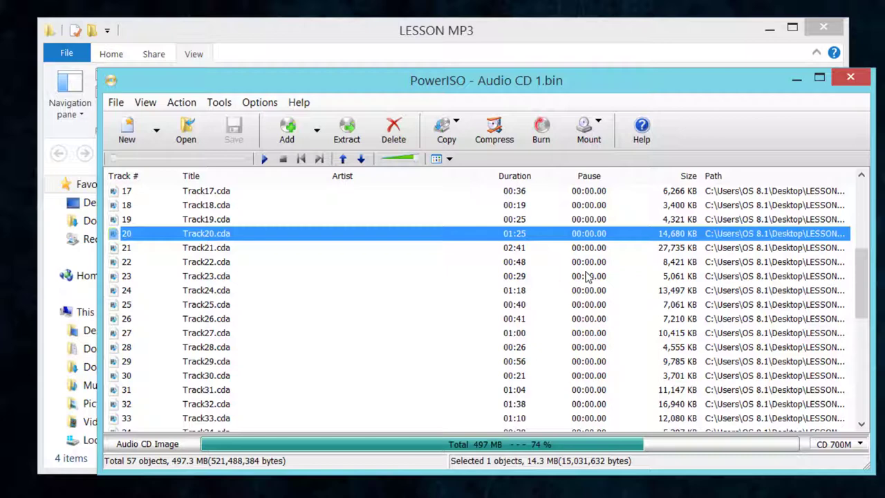
left_click(852, 79)
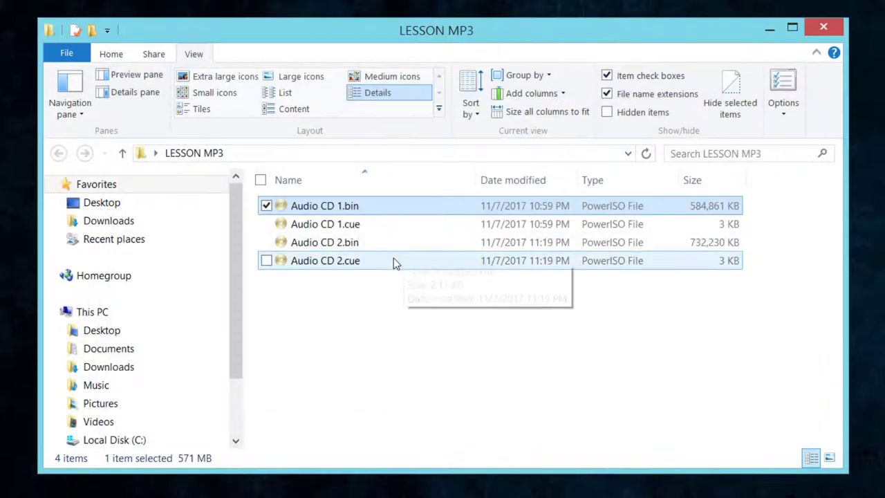
- Open Audio CD 2.bin, play and stop Track35.cda, then close PowerISO
mouse_move(392, 252)
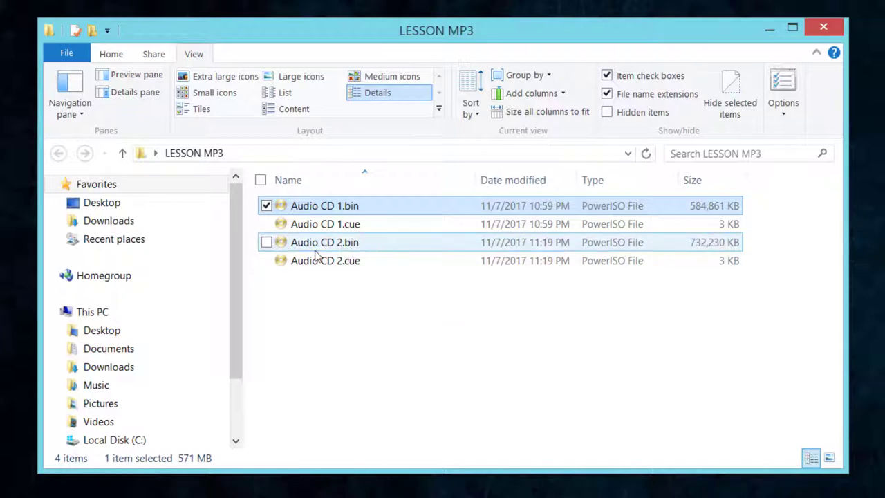
double_click(336, 243)
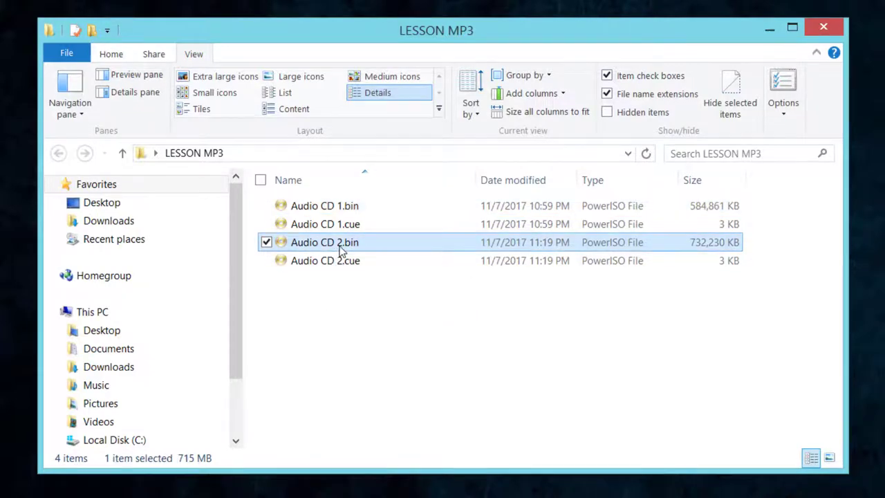
left_click(207, 304)
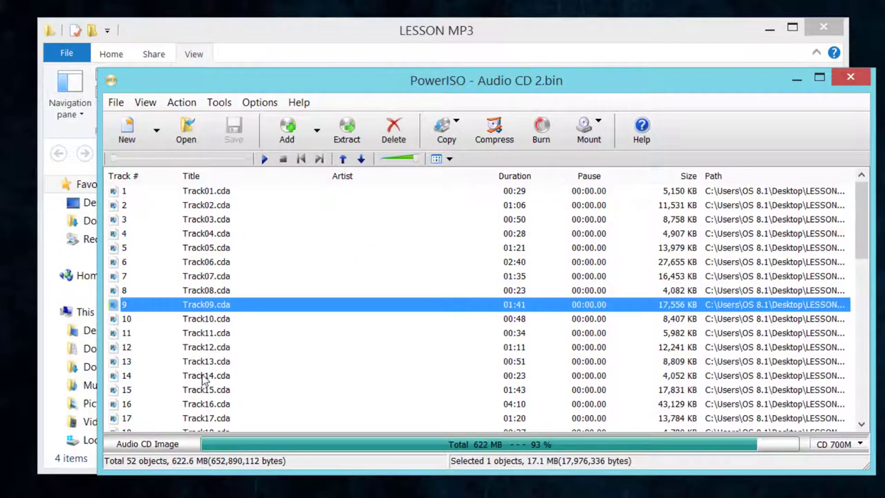
scroll(205, 380, "down", 7)
left_click(172, 374)
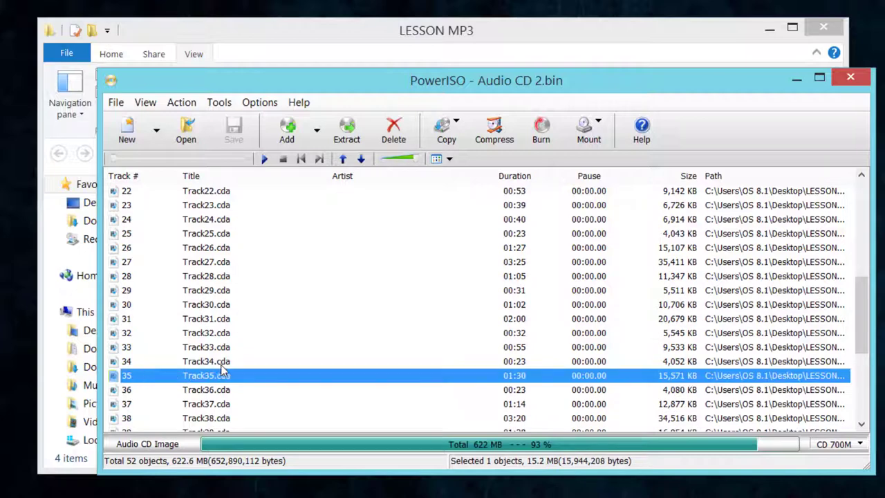
left_click(264, 159)
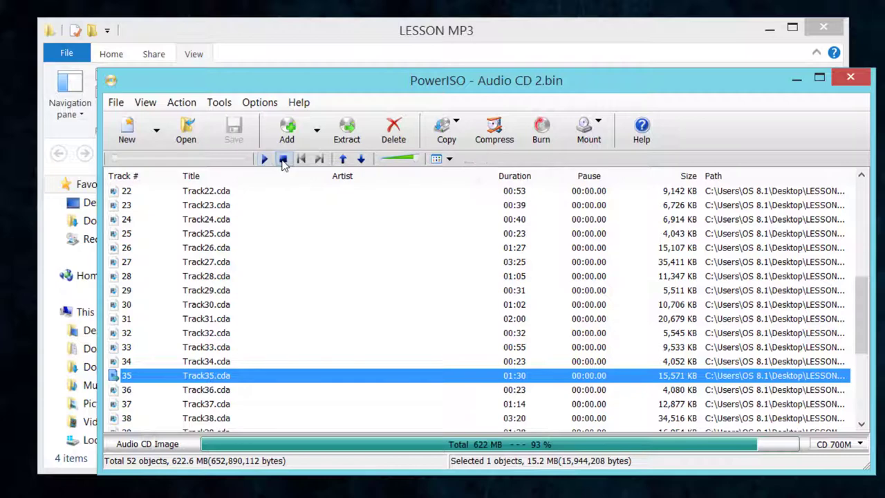
left_click(283, 160)
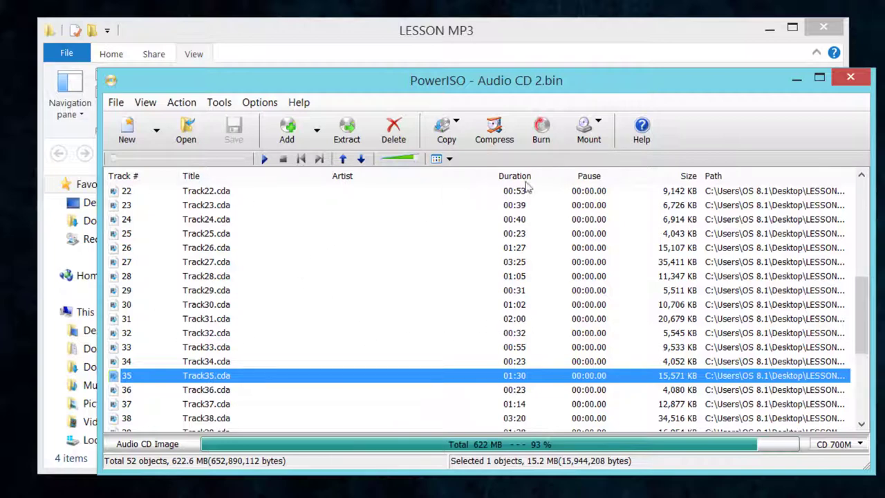
left_click(851, 79)
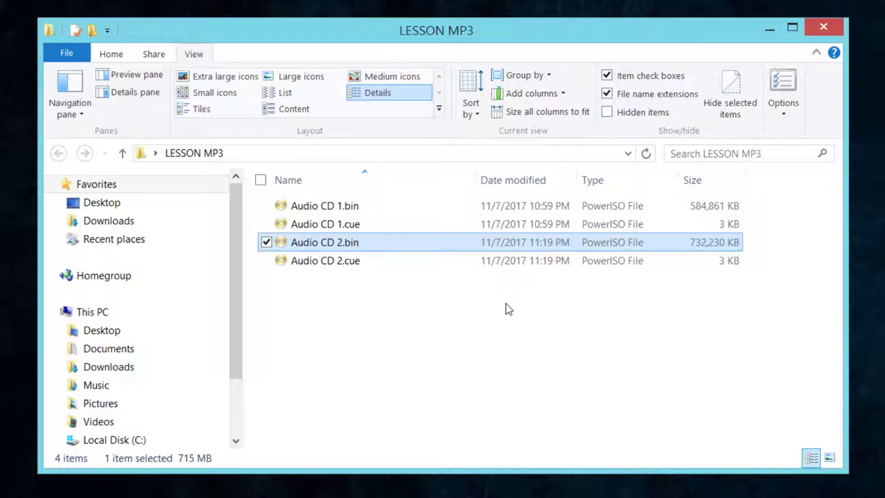
- Select the jetAudio installer on the desktop and minimize the LESSON MP3 window
left_click(322, 211)
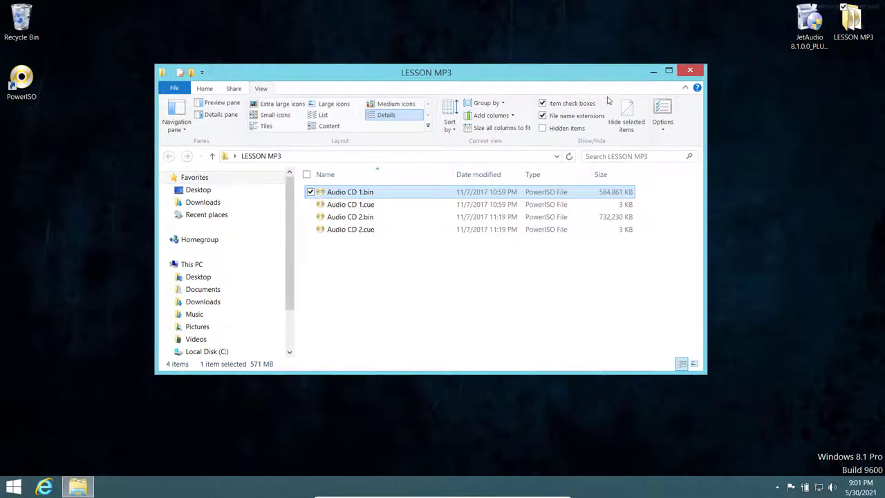
left_click(802, 48)
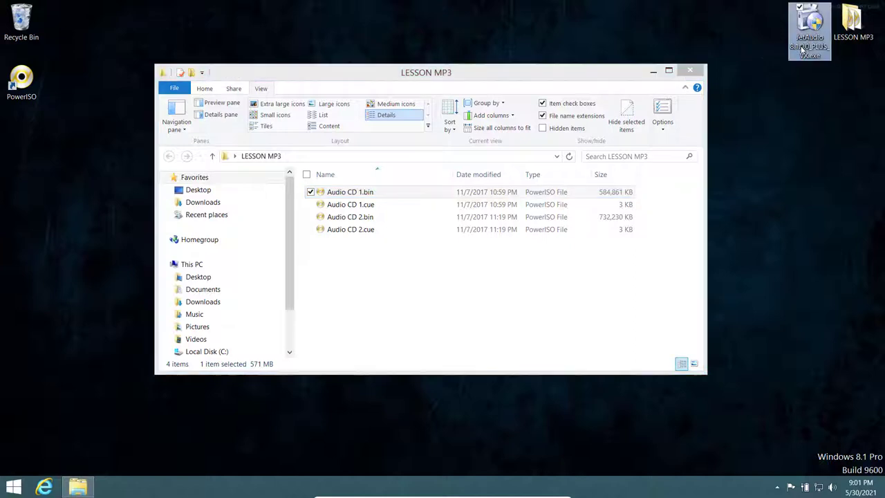
mouse_move(811, 52)
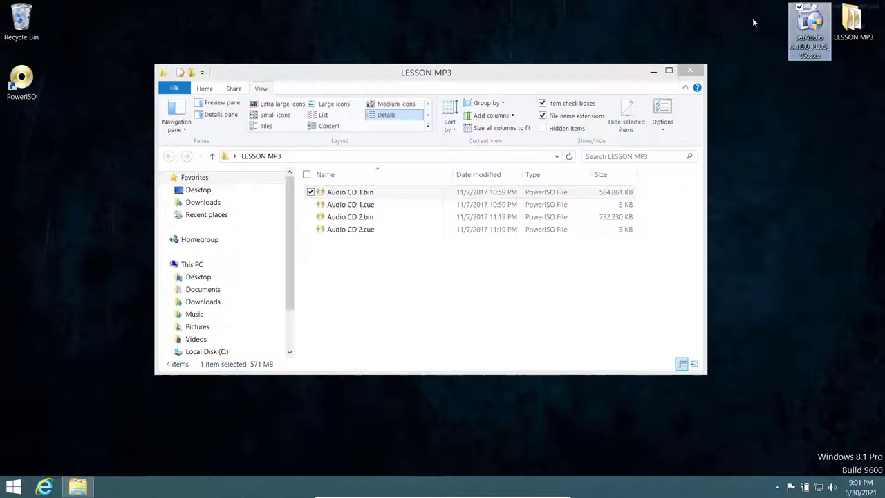
left_click(653, 72)
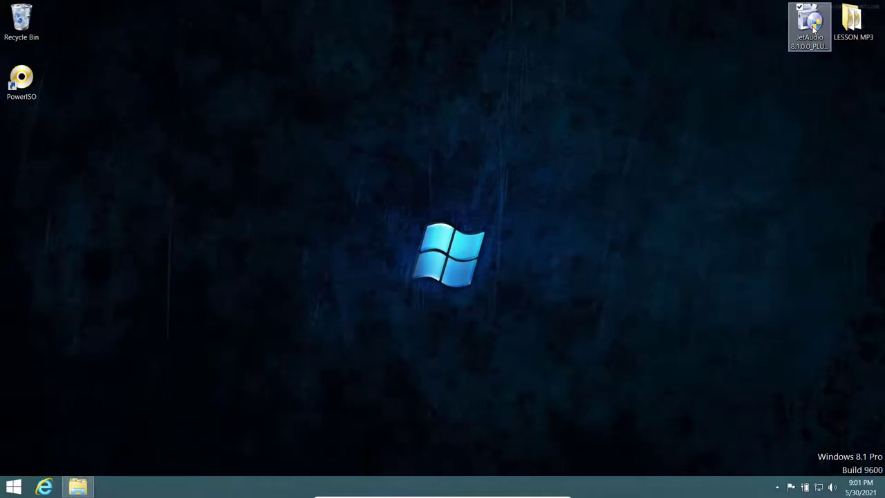
- Launch the jetAudio installer, accept the license and keep the default install location
double_click(812, 27)
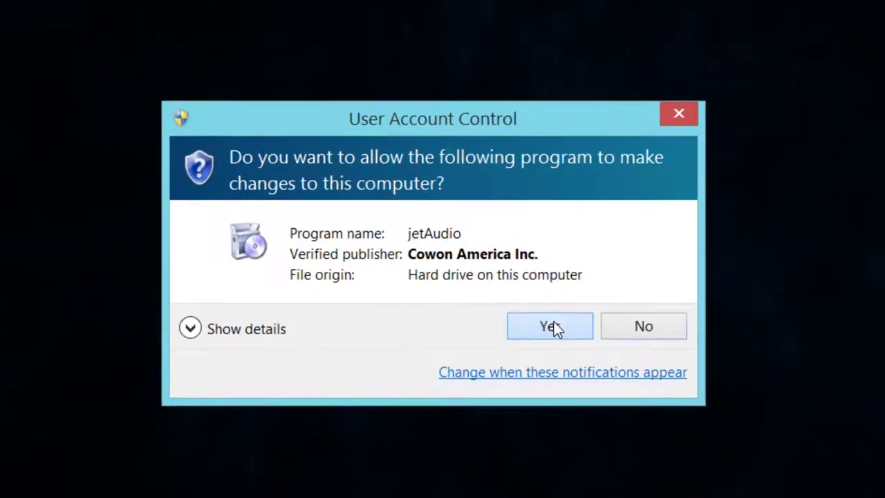
left_click(554, 326)
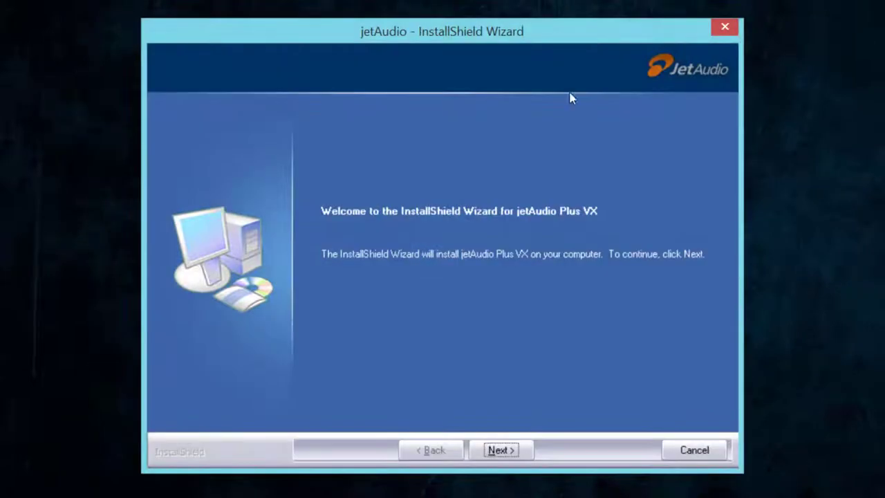
left_click(499, 451)
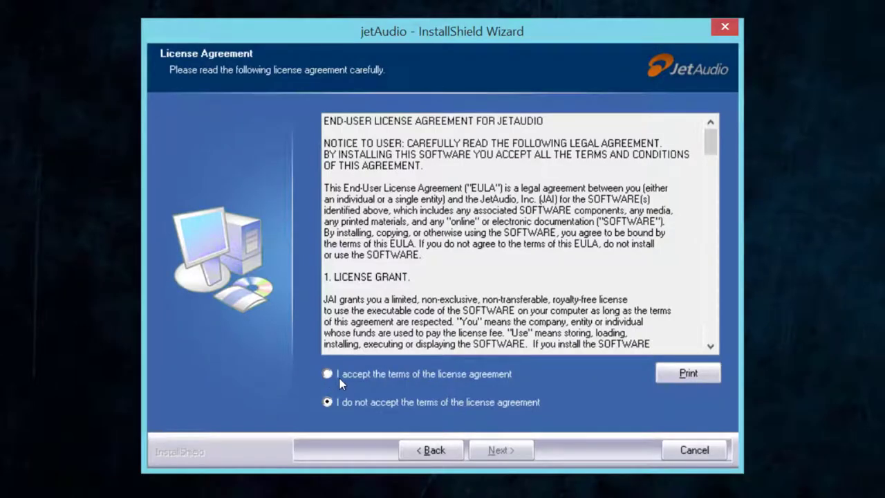
left_click(404, 384)
left_click(501, 454)
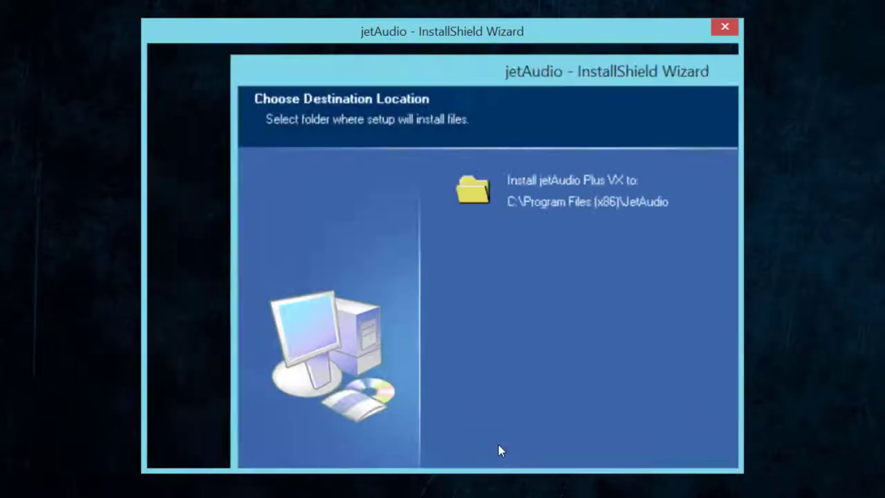
left_click(502, 451)
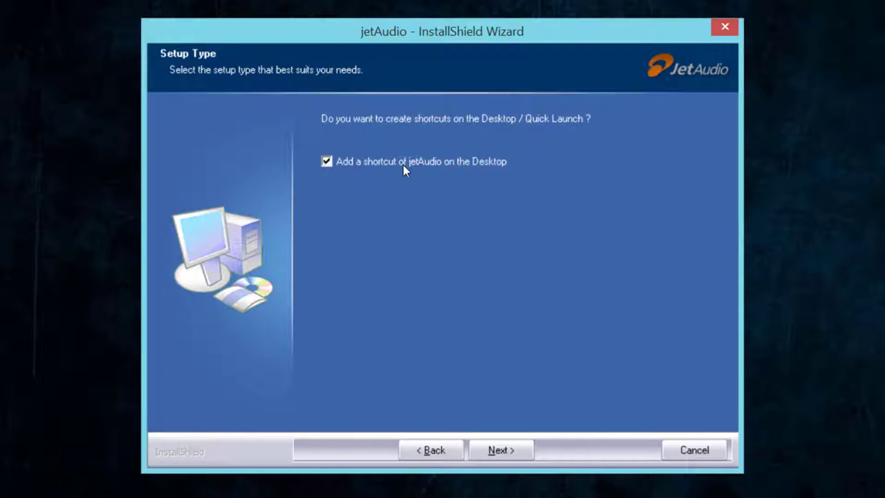
- Keep the desktop shortcut option, install, decline the eMusic offer and finish
left_click(327, 162)
left_click(328, 162)
left_click(498, 451)
left_click(498, 451)
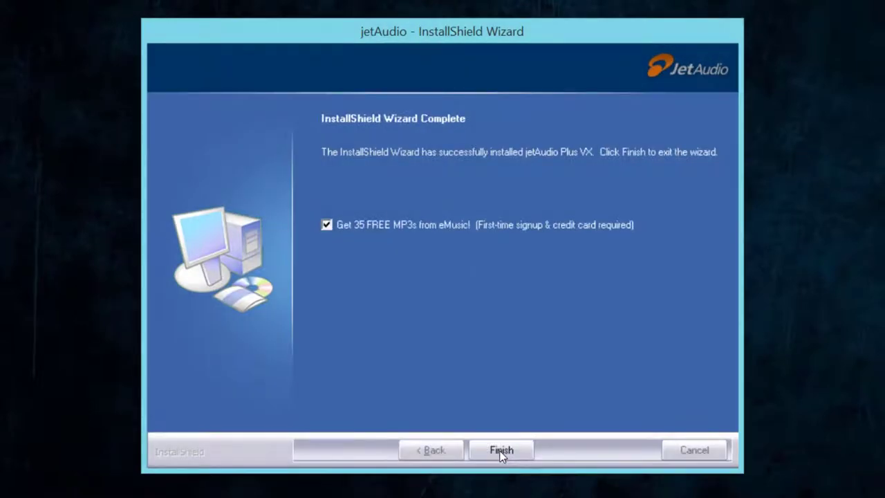
left_click(326, 225)
left_click(512, 450)
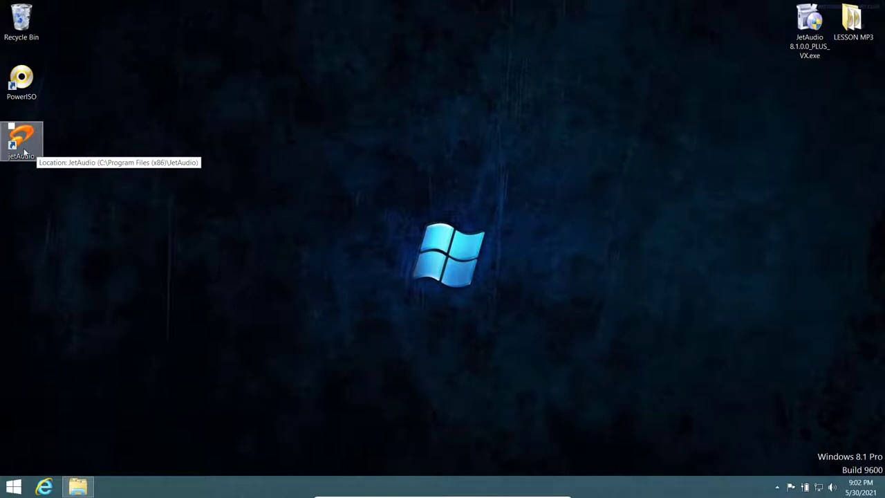
- Launch jetAudio and choose 'Video window only' in Initial Settings
double_click(21, 140)
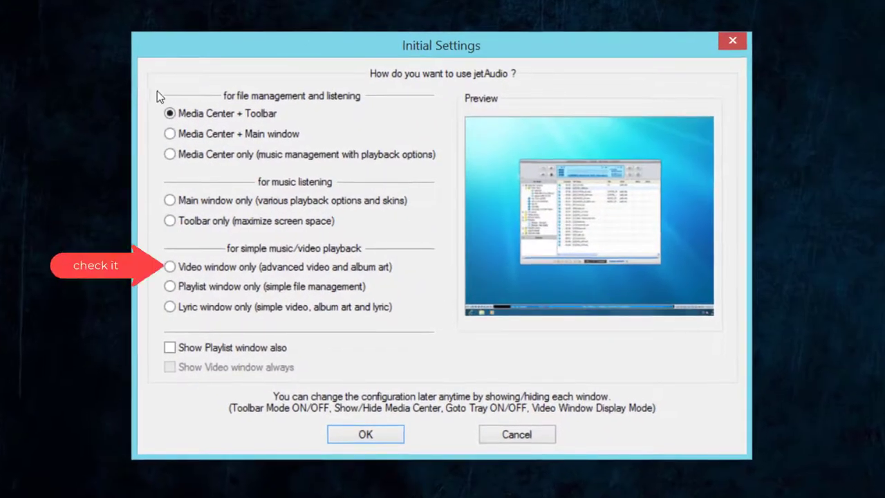
left_click(170, 267)
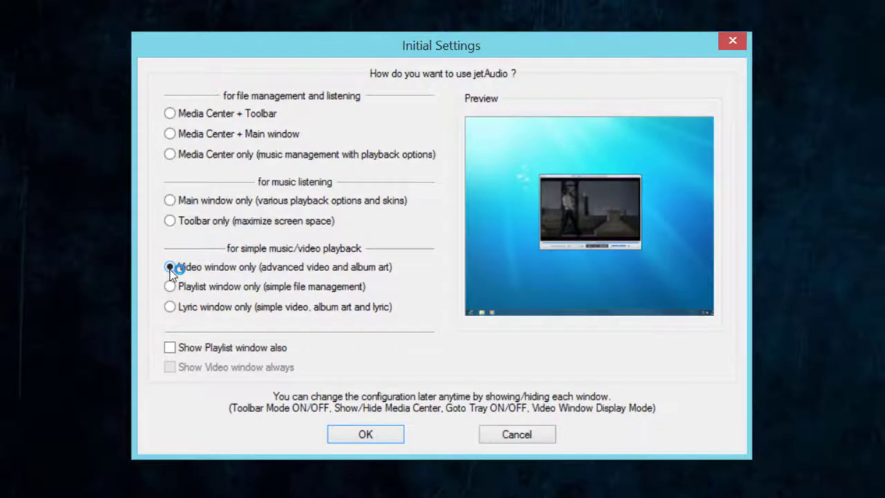
left_click(379, 438)
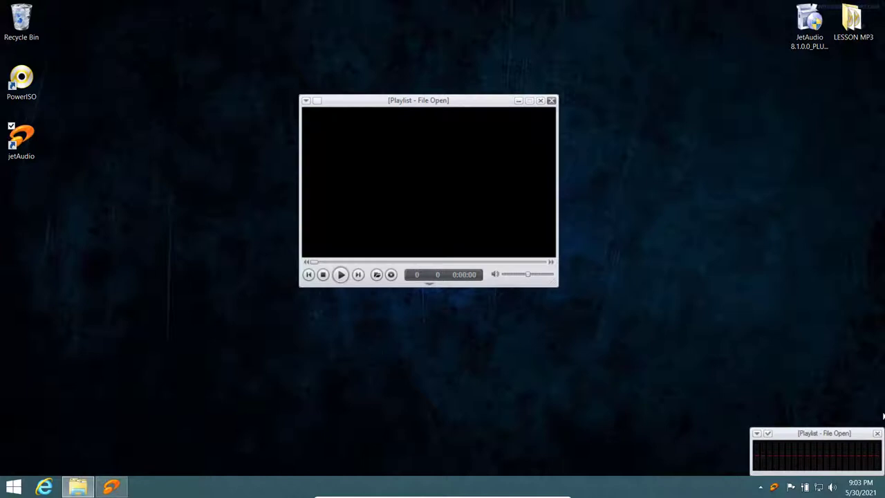
- Close the playlist mini-window, nudge the video window, and drag the volume low
left_click(877, 433)
left_click_drag(455, 159, 465, 203)
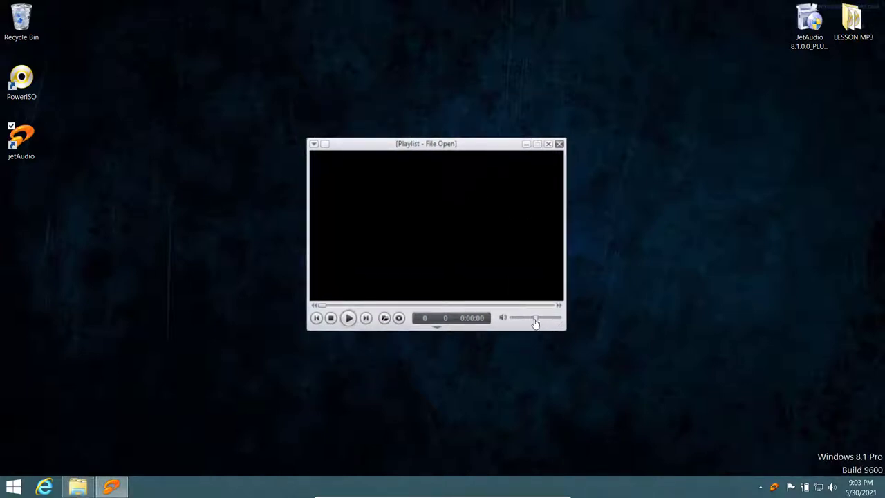
left_click_drag(534, 321, 583, 320)
mouse_move(410, 208)
- Switch between the LESSON MP3 folder and jetAudio, then close both windows
left_click(77, 487)
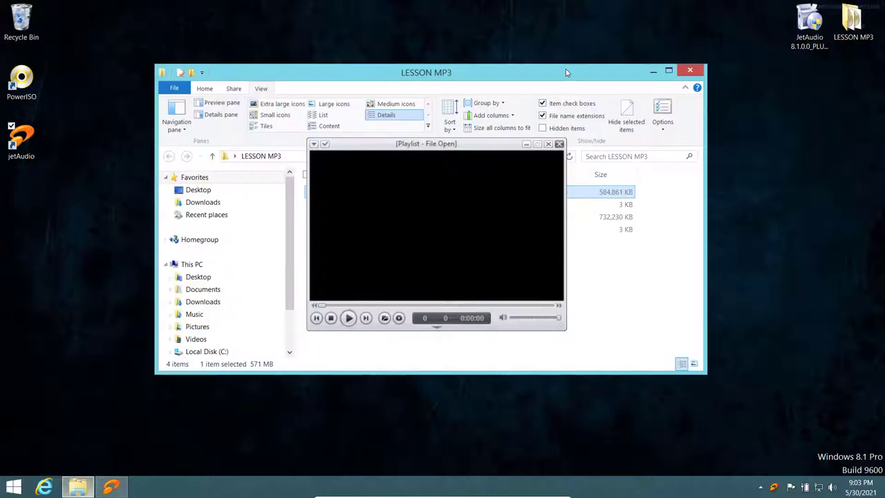
left_click(323, 144)
left_click(524, 75)
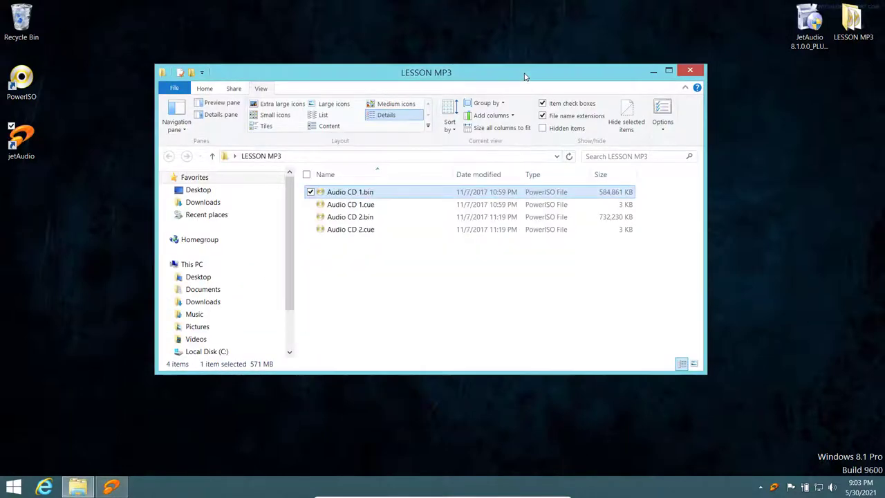
left_click(112, 486)
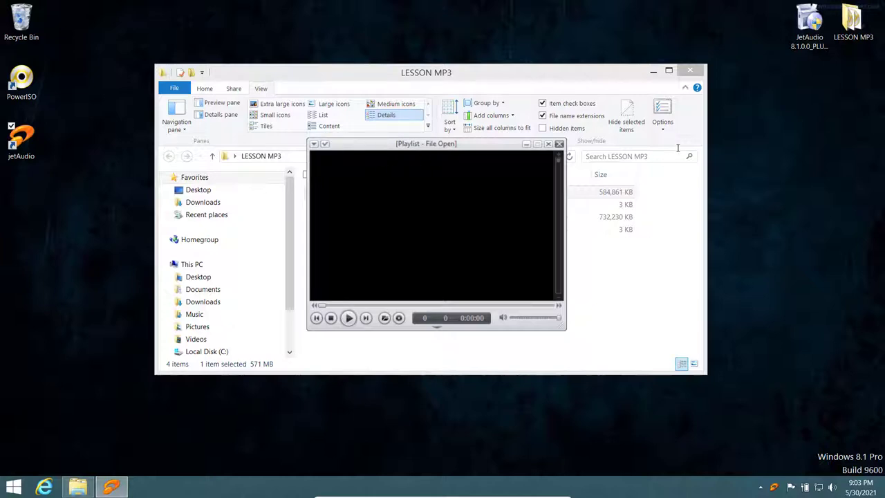
left_click(689, 71)
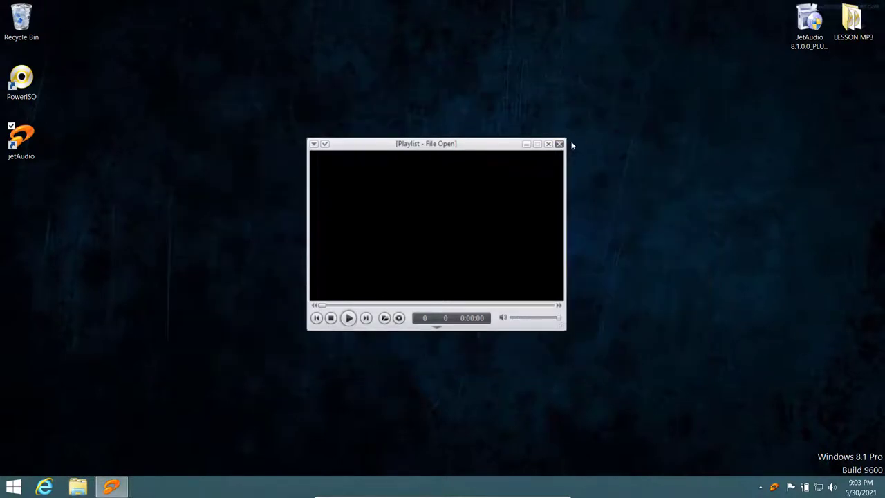
left_click(559, 145)
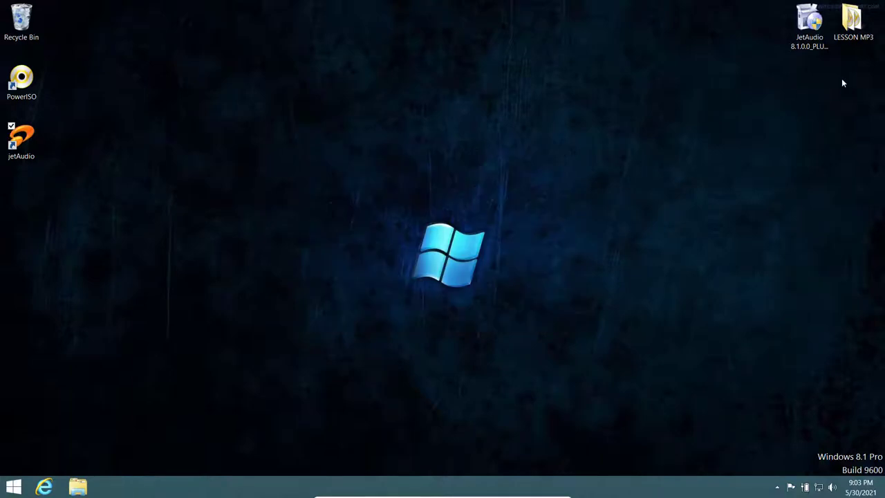
- Reopen LESSON MP3 and set PowerISO to 2 drives from Audio CD 1.bin's menu
double_click(852, 22)
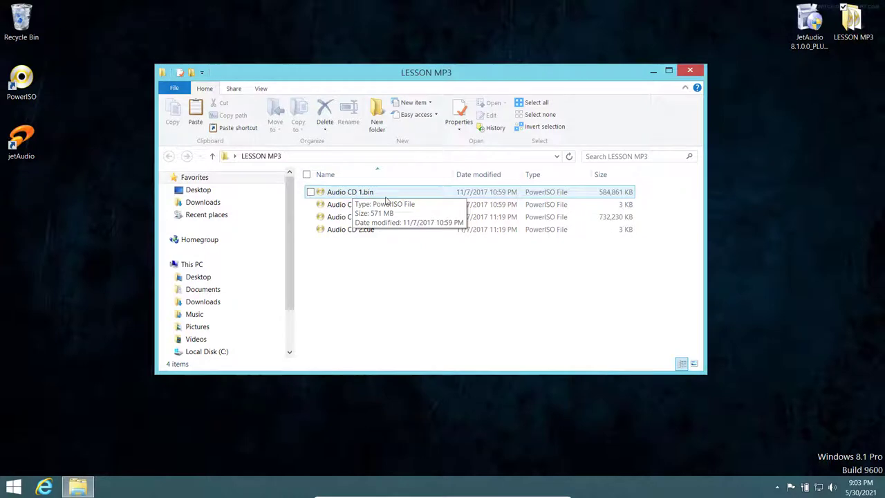
left_click(383, 200)
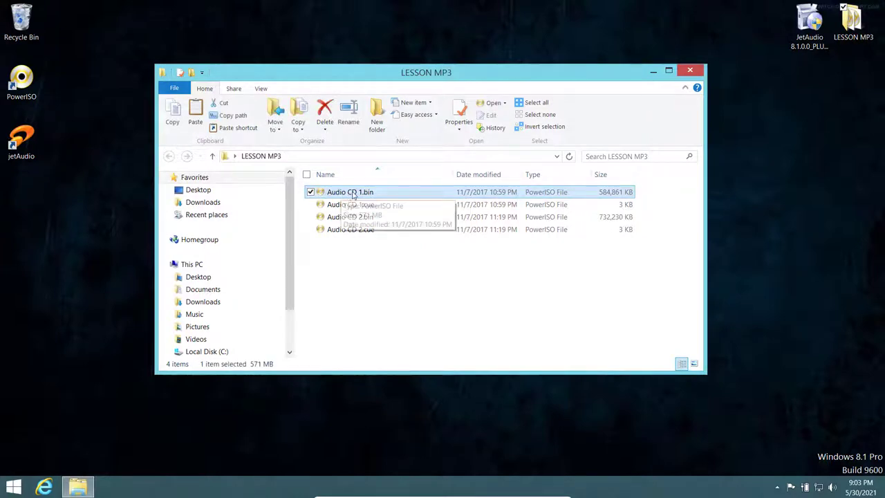
right_click(353, 196)
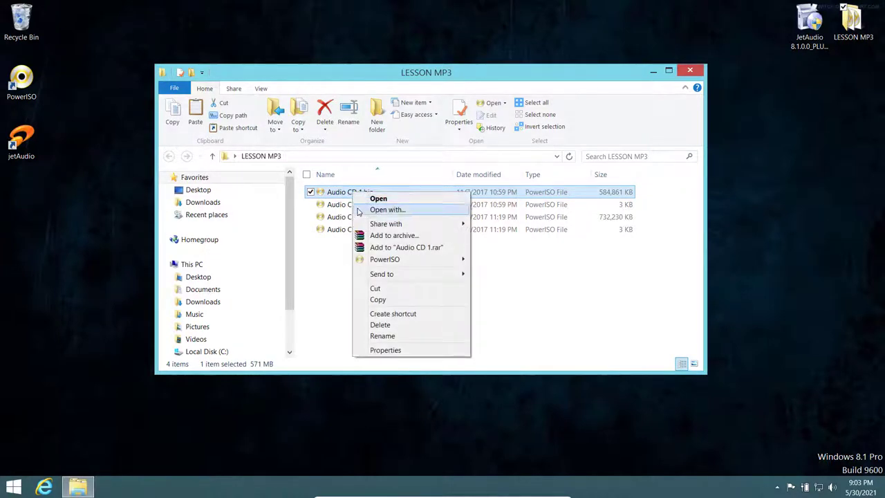
mouse_move(378, 260)
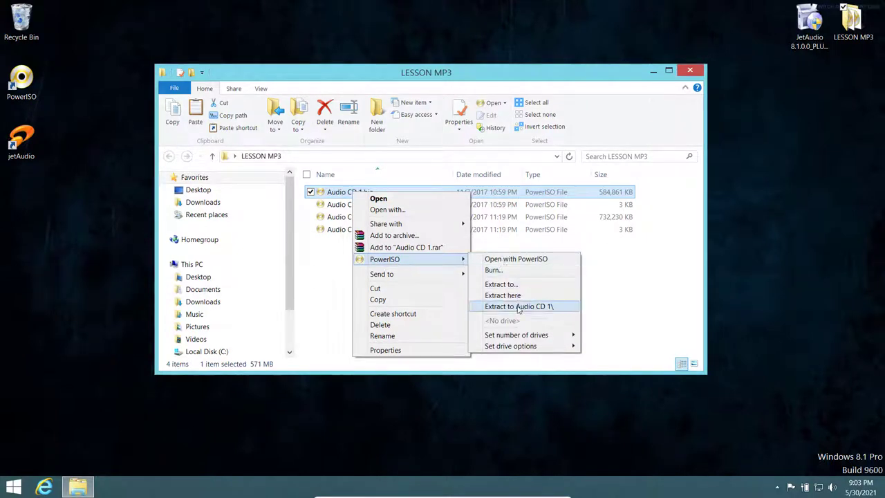
mouse_move(520, 339)
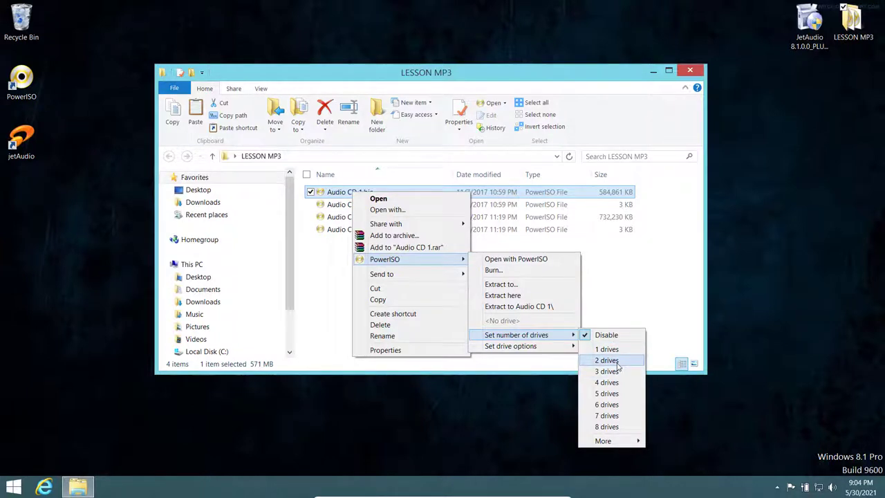
left_click(613, 362)
right_click(394, 293)
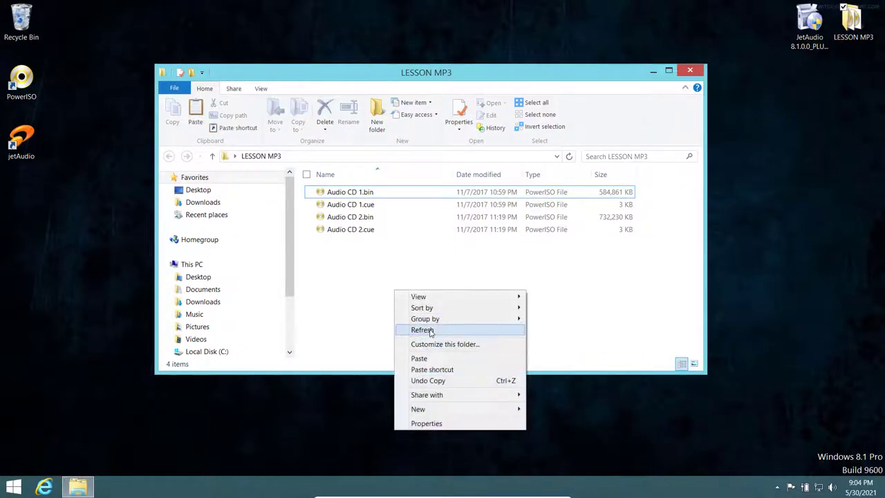
- Refresh the folder, enlarge the window, and mount Audio CD 1.bin to Drive [E:]
left_click(422, 332)
left_click_drag(441, 371, 440, 441)
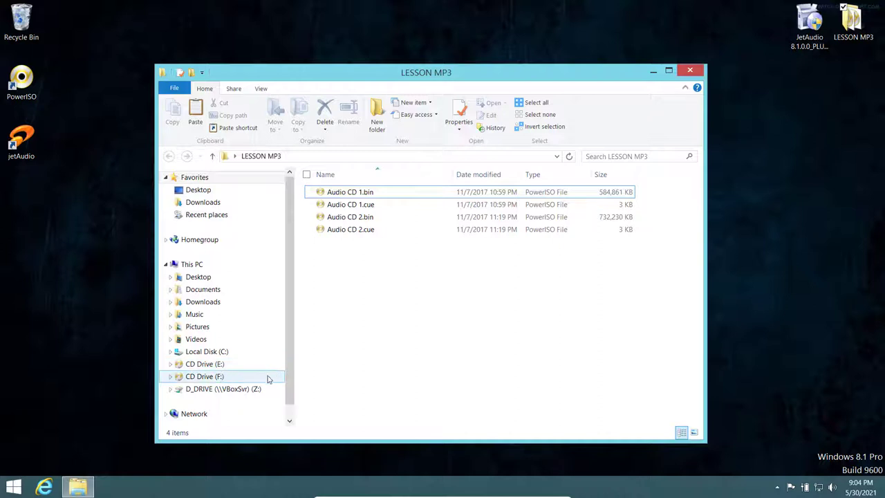
left_click(365, 194)
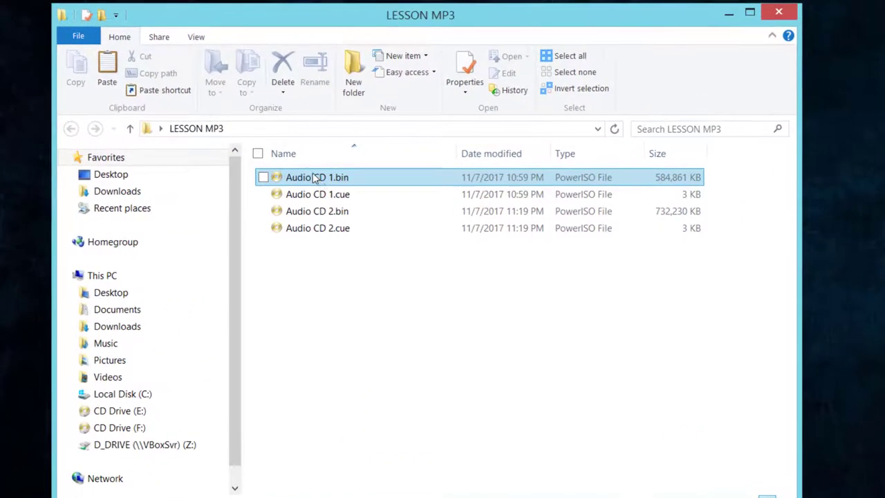
left_click(356, 195)
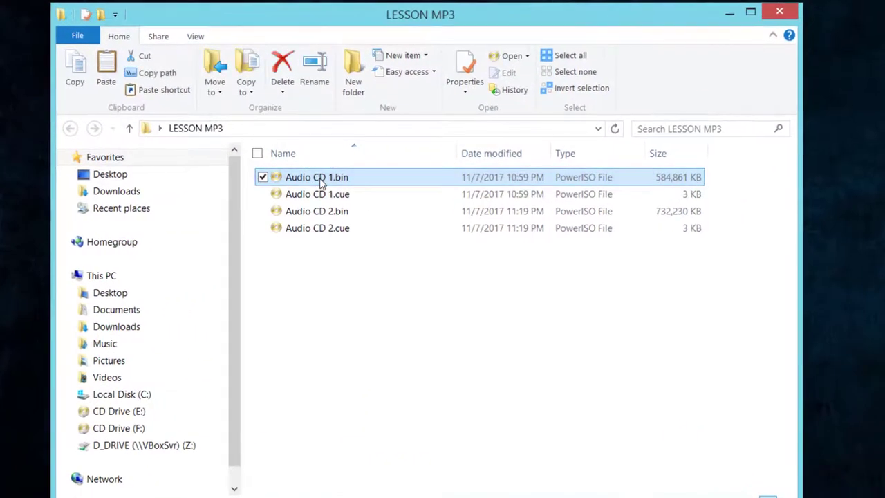
right_click(326, 182)
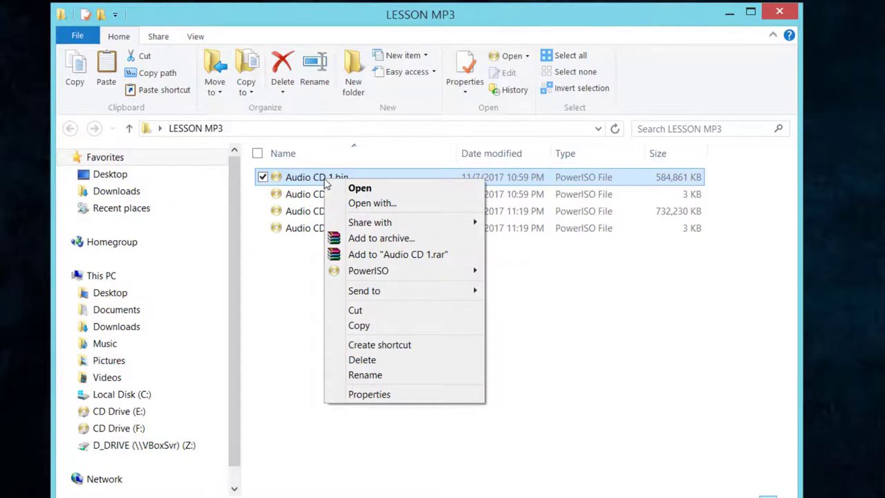
mouse_move(377, 274)
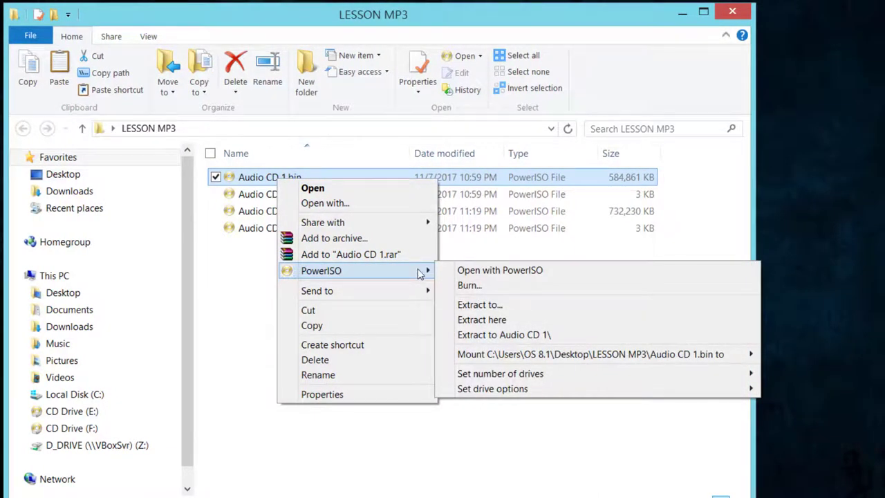
mouse_move(374, 357)
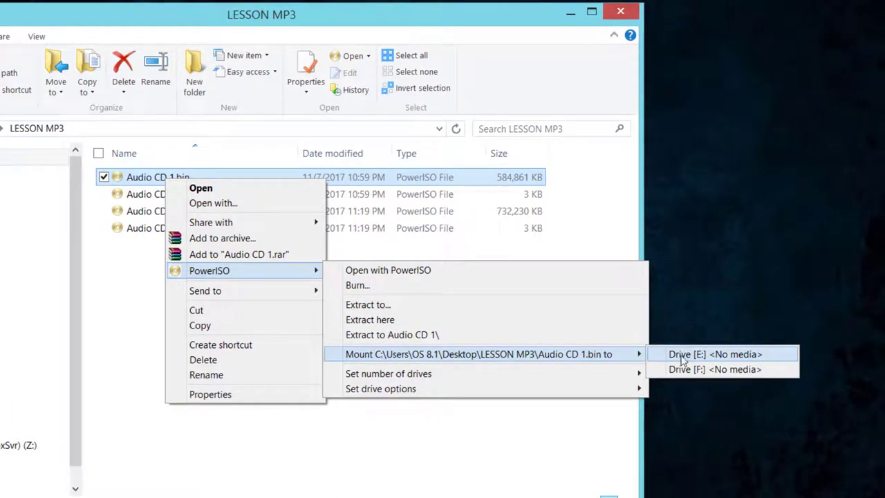
left_click(735, 357)
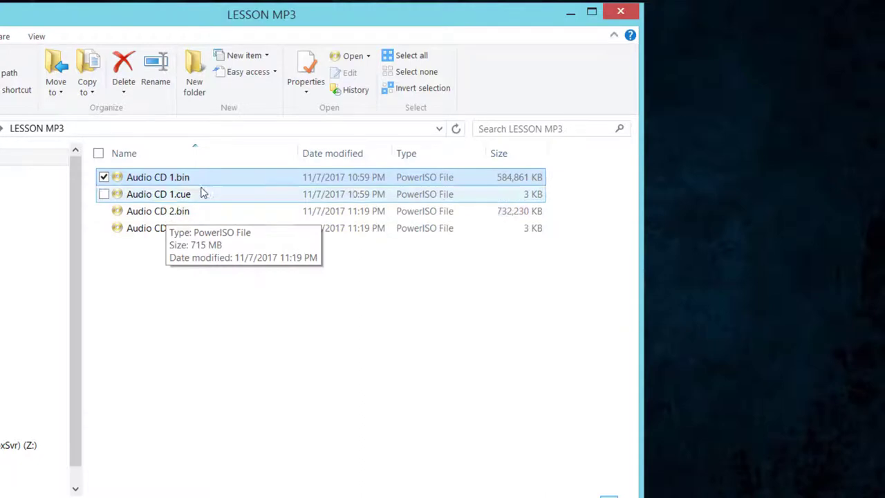
- Mount Audio CD 2.bin to Drive [F:] and maximize the folder window
left_click(192, 214)
right_click(208, 219)
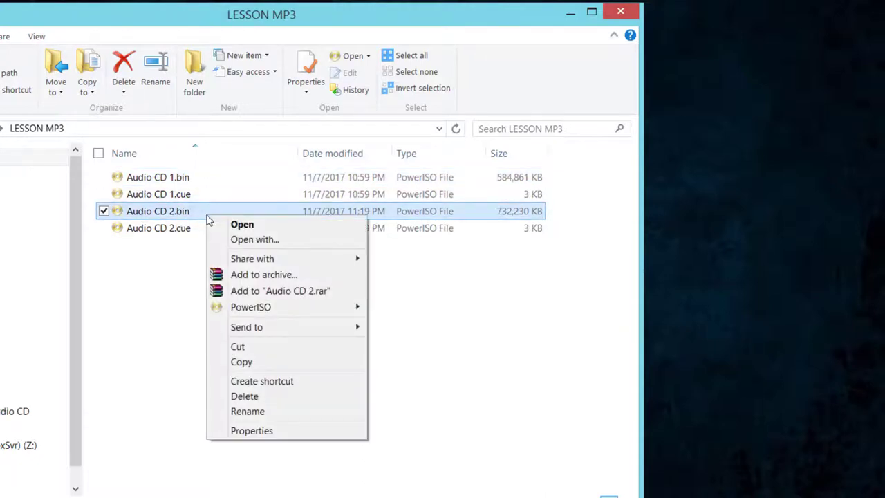
mouse_move(292, 316)
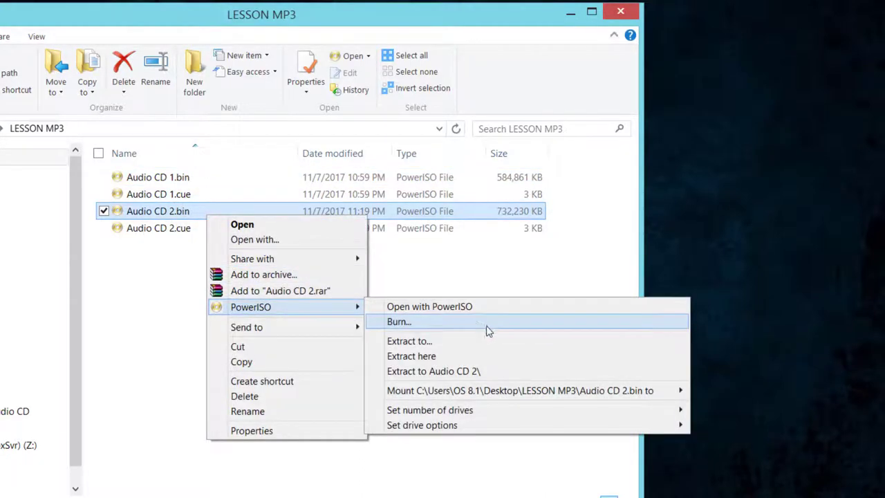
mouse_move(457, 395)
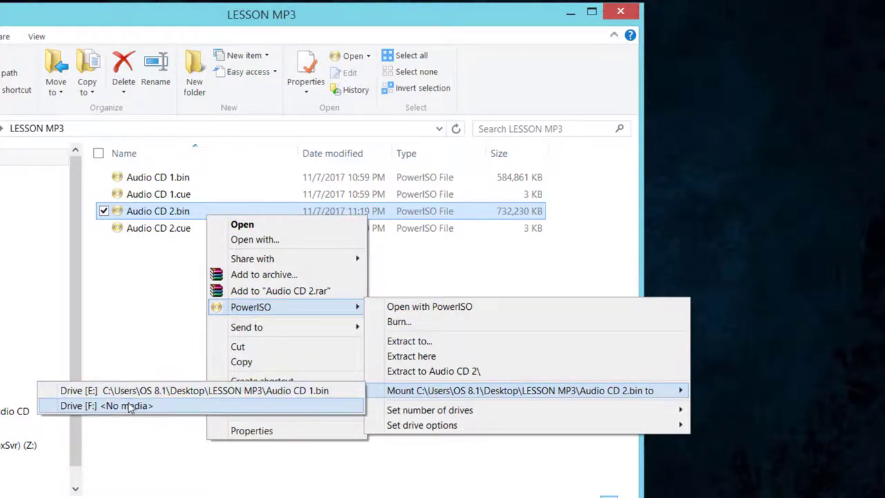
left_click(116, 406)
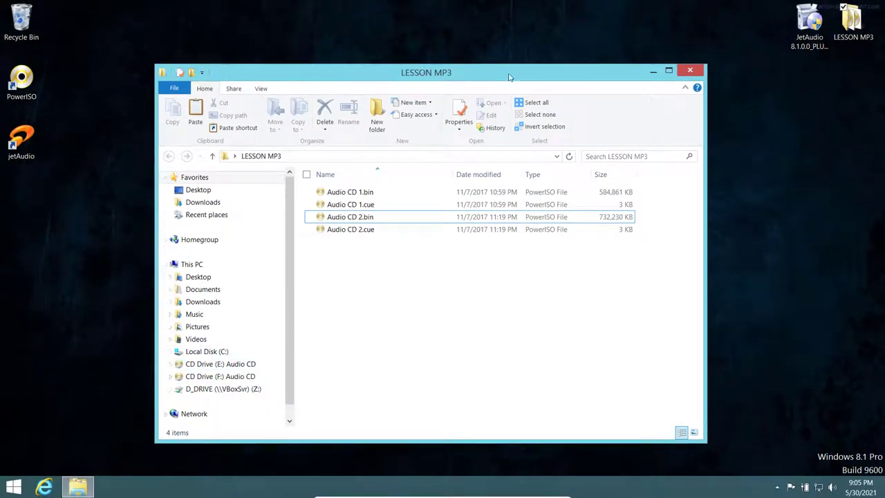
left_click(669, 71)
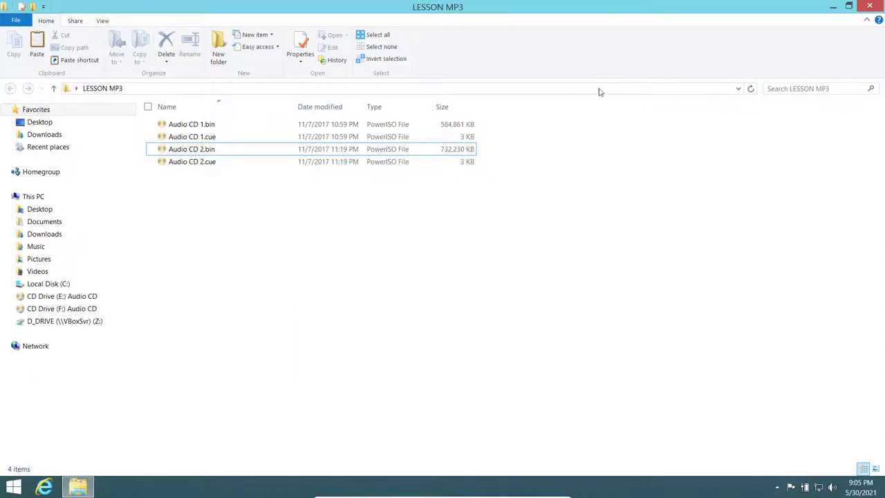
- Copy Track01.cda from the mounted drive E: and paste it onto the desktop
left_click(89, 300)
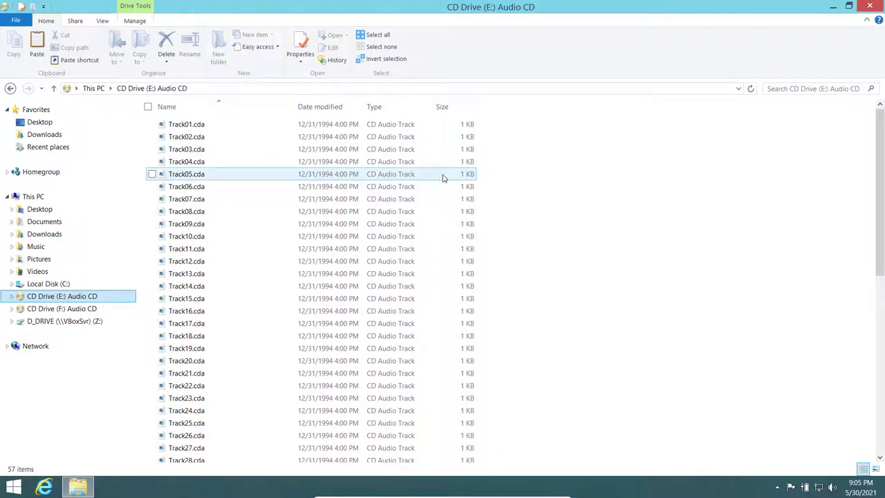
left_click(436, 128)
right_click(436, 129)
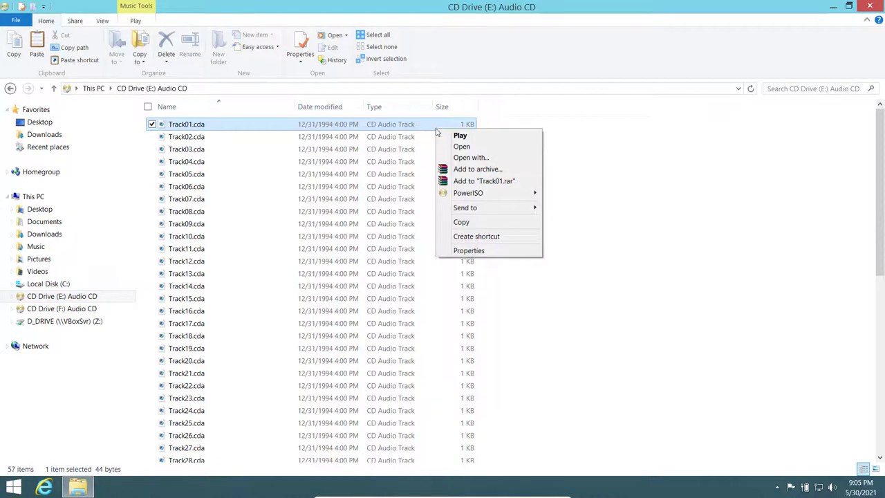
left_click(474, 223)
key("super+d")
right_click(434, 129)
left_click(463, 173)
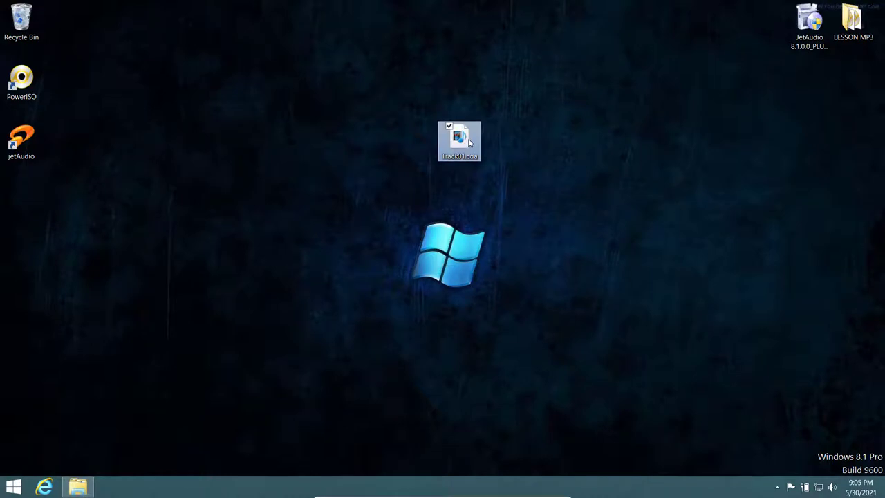
- Open the desktop Track01.cda copy in Windows Media Player, close it, and delete the copy
double_click(469, 142)
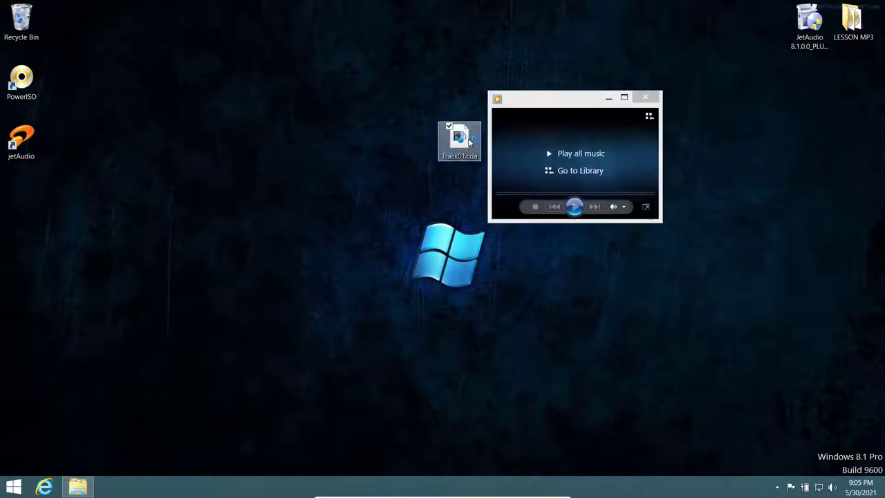
left_click(646, 99)
left_click_drag(549, 178, 420, 120)
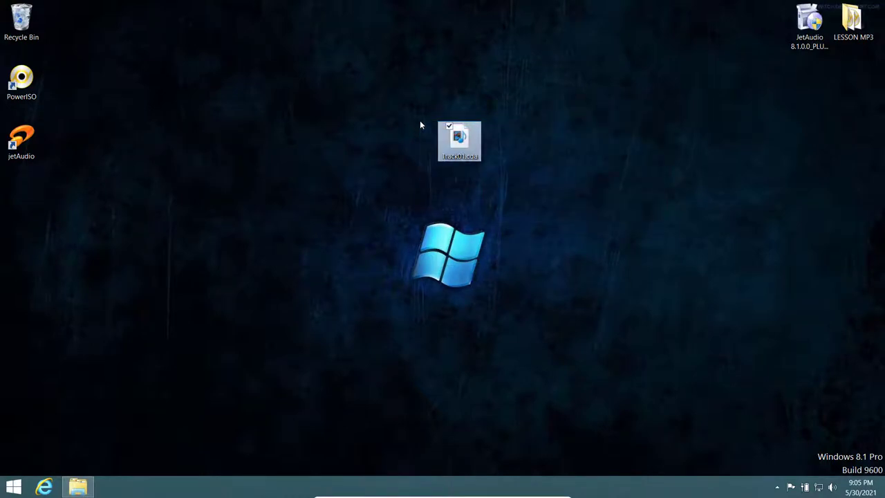
left_click_drag(460, 134, 458, 135)
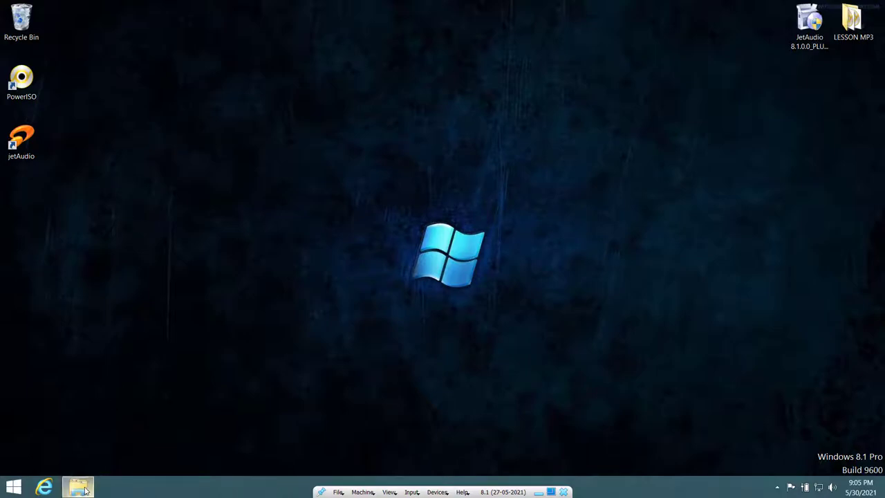
- Make jetAudio the default app for .cda files through Track01.cda's properties
left_click(77, 487)
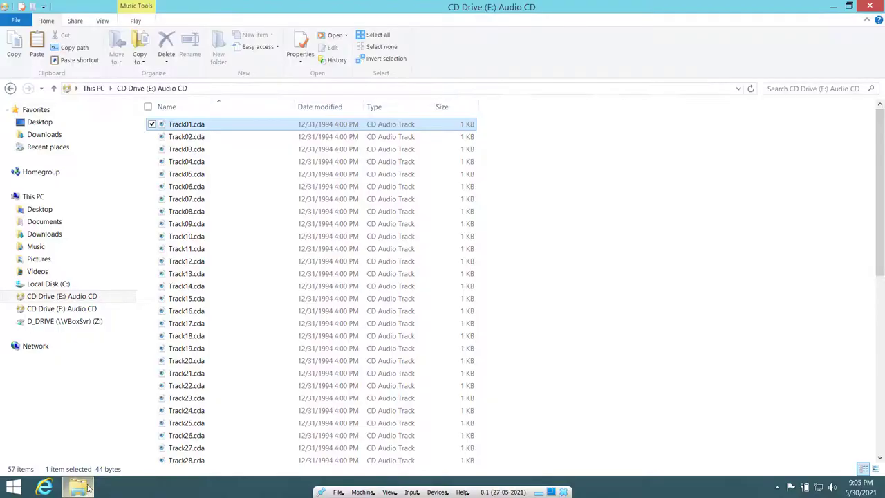
right_click(205, 128)
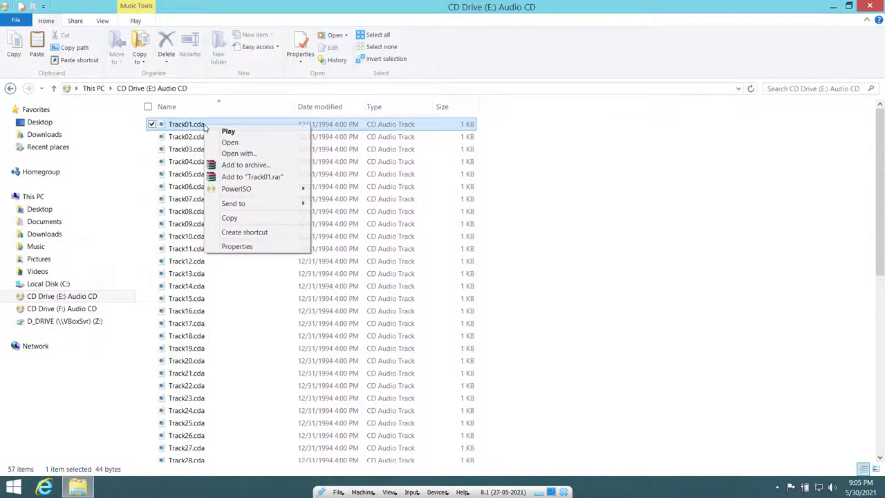
left_click(237, 247)
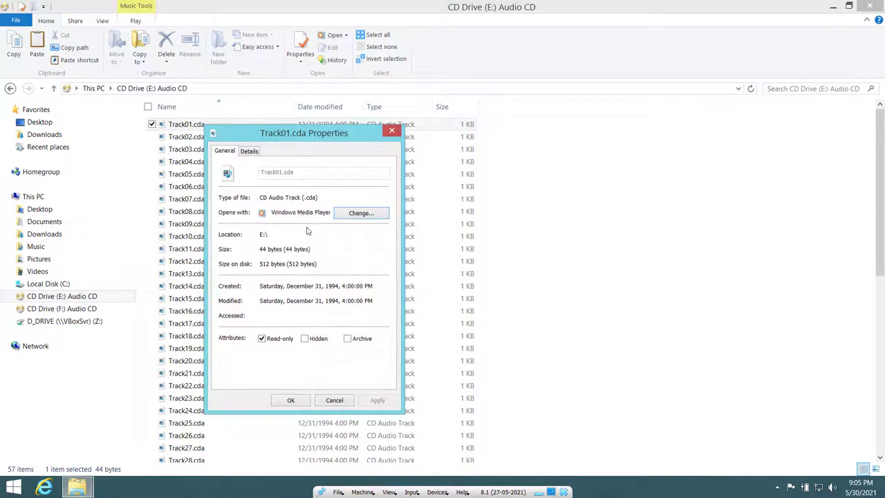
left_click(359, 214)
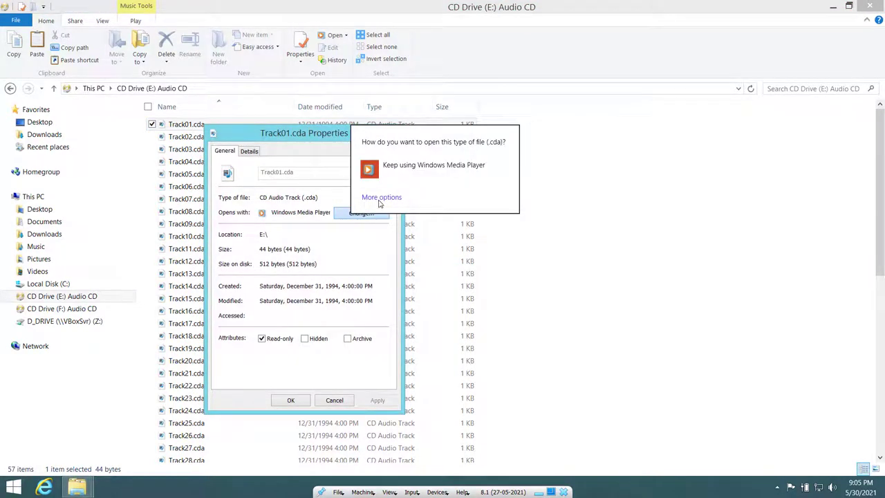
left_click(382, 198)
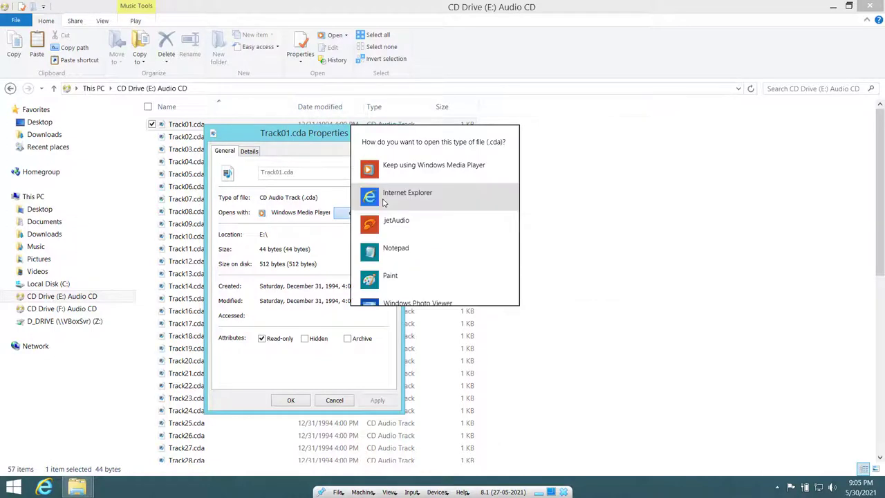
left_click(420, 231)
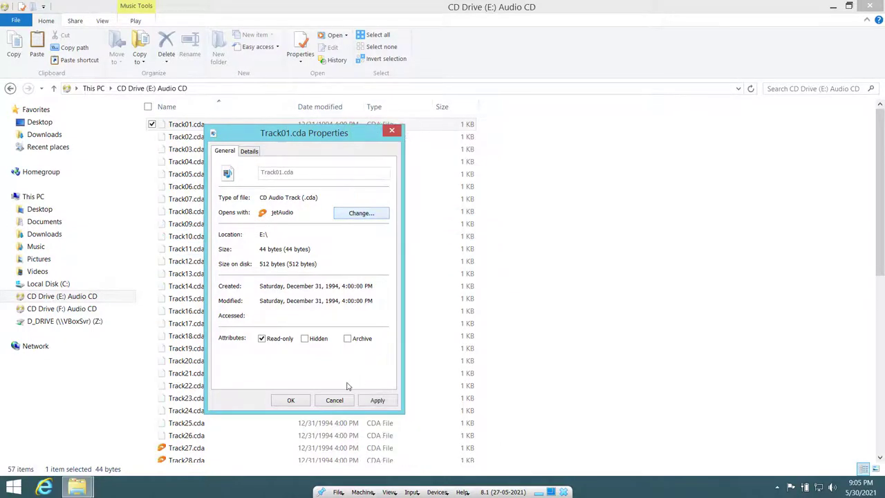
left_click(292, 401)
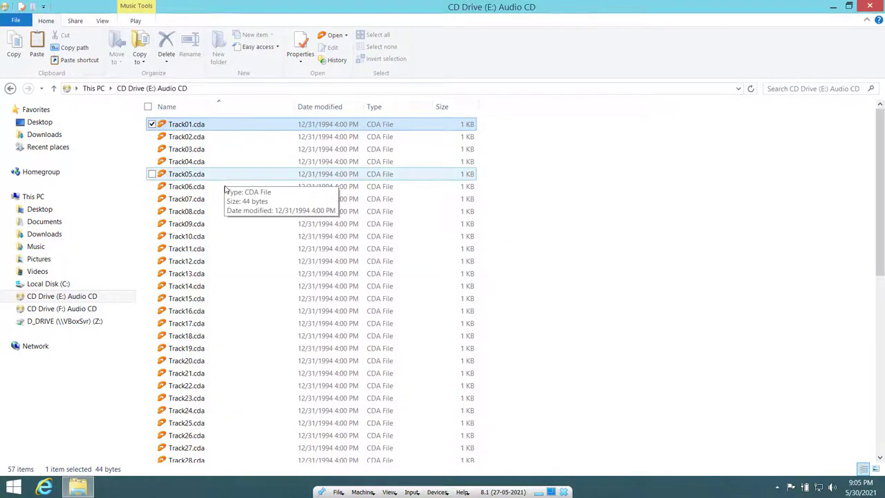
- Open Track01.cda in jetAudio and dismiss the CD database connection error
double_click(207, 130)
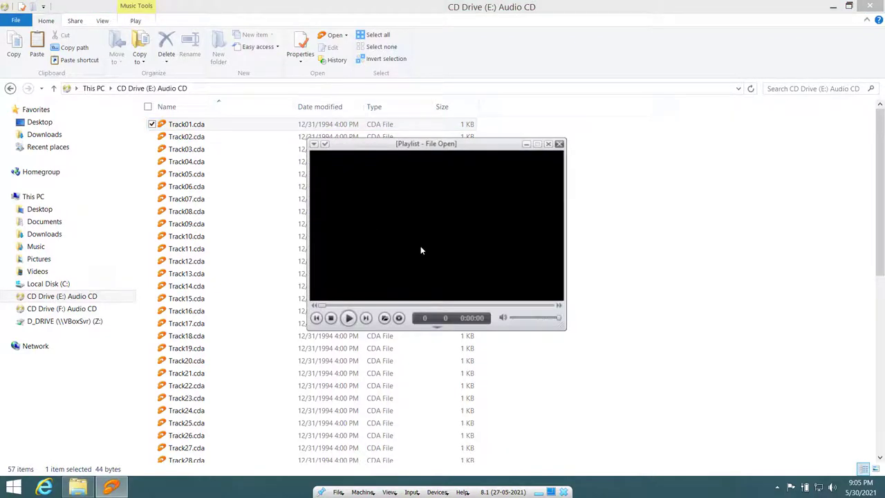
left_click_drag(384, 147, 589, 154)
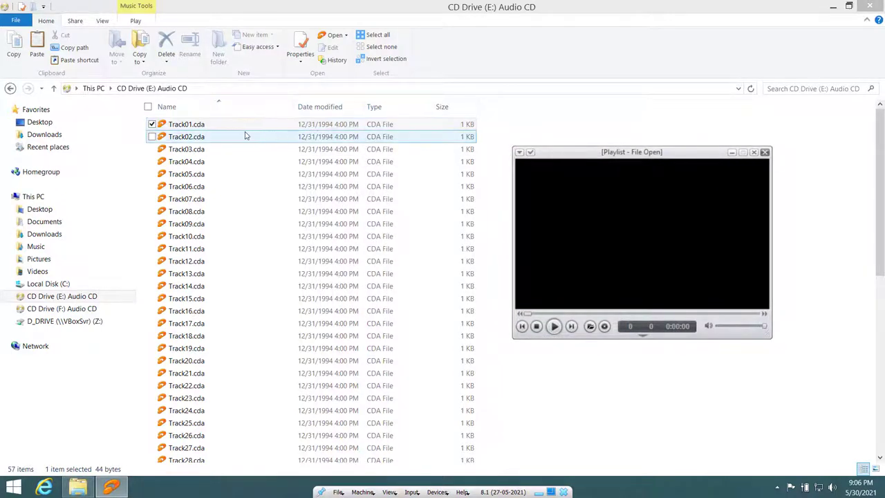
left_click_drag(177, 128, 627, 252)
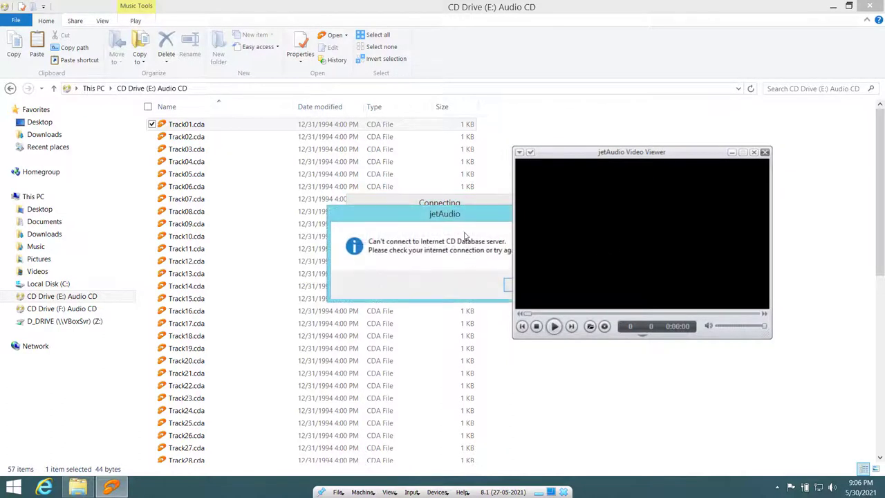
left_click_drag(456, 214, 243, 190)
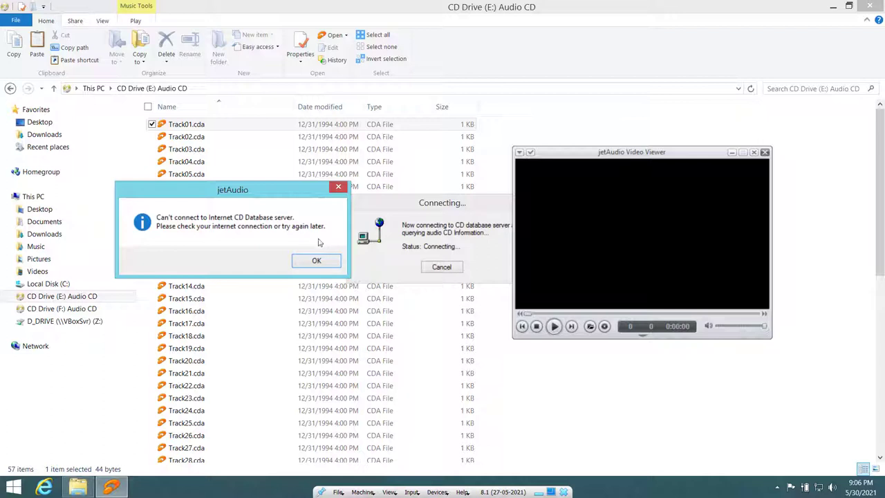
left_click(316, 261)
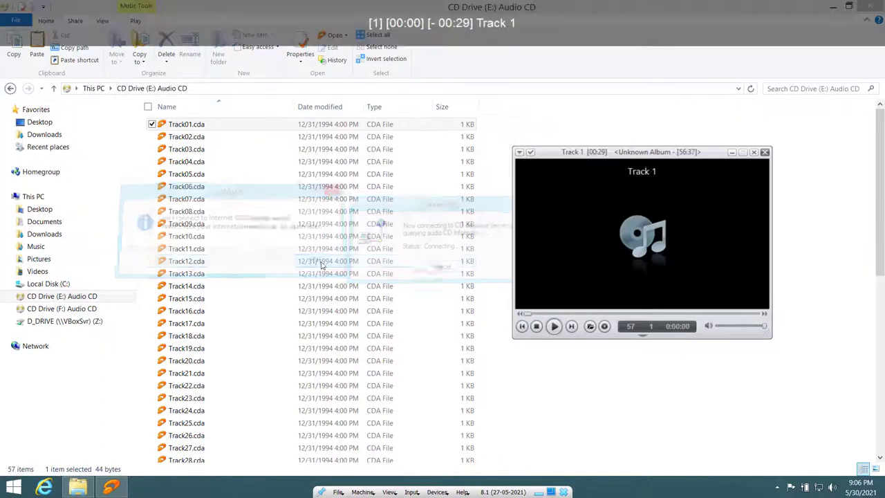
- Pause Track 1 and move the player window to the upper right
left_click(554, 326)
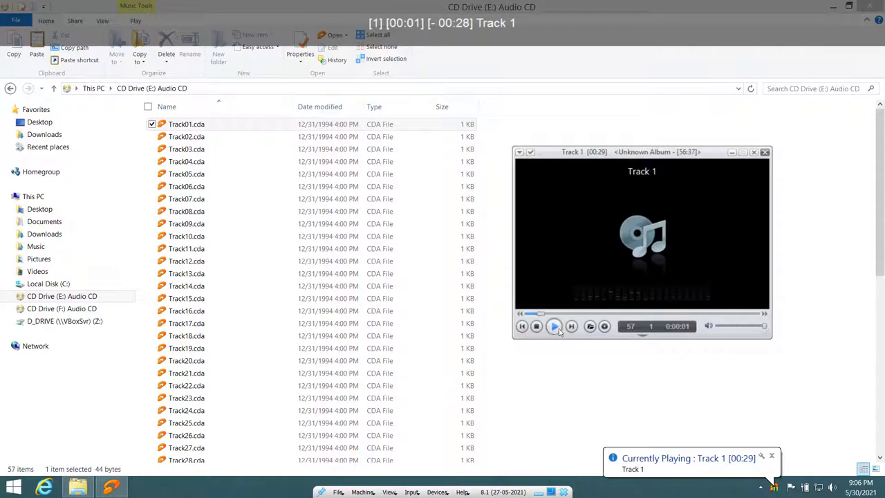
left_click_drag(645, 154, 489, 201)
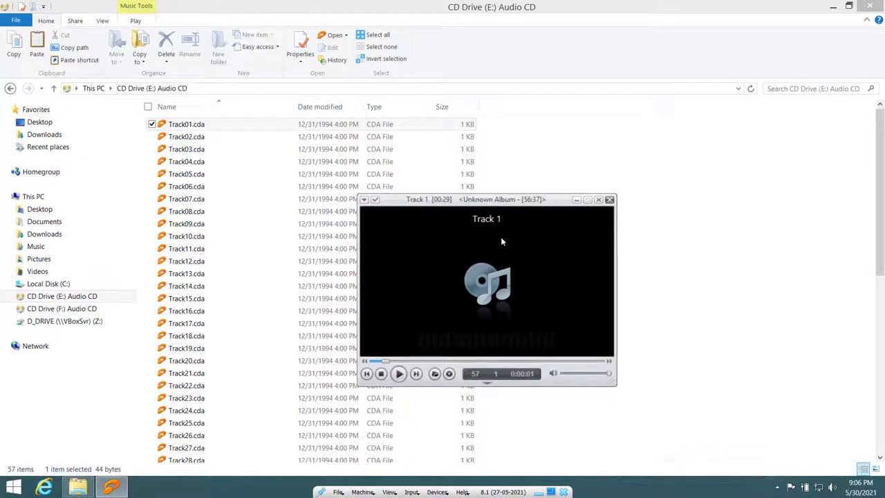
left_click_drag(470, 200, 655, 133)
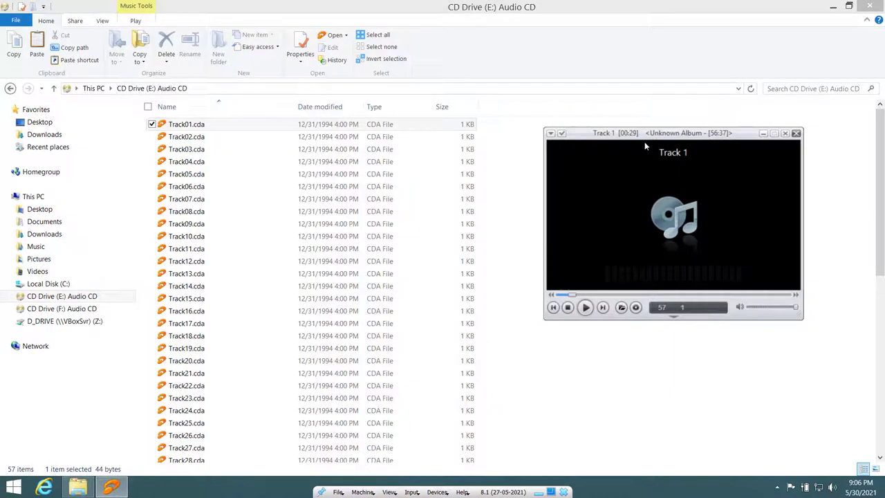
left_click(551, 134)
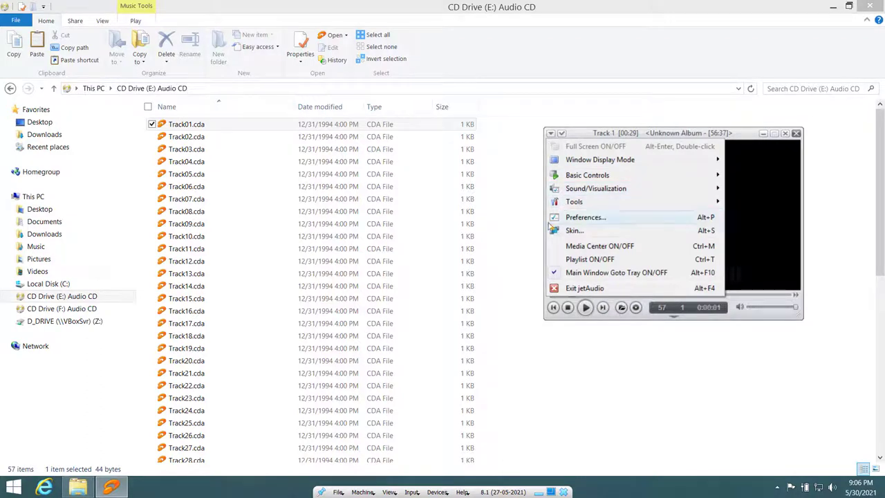
- Choose Tools > Rip CD… from the player's main menu
mouse_move(612, 203)
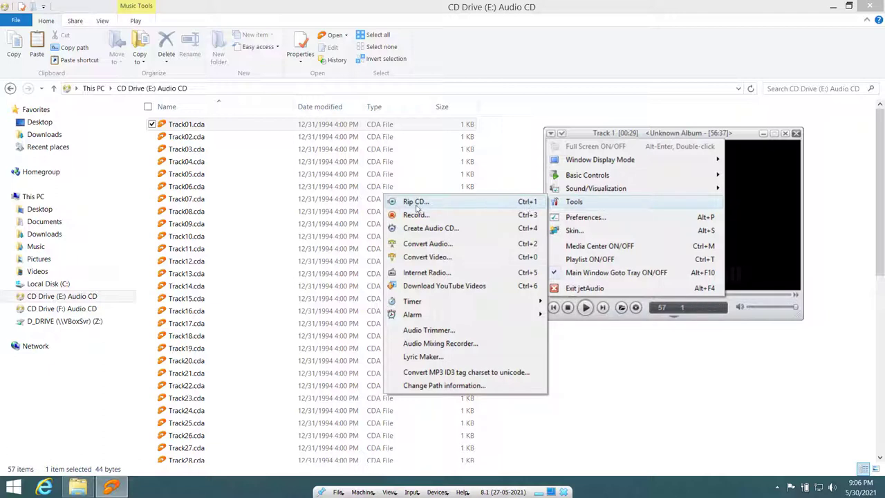
left_click(551, 134)
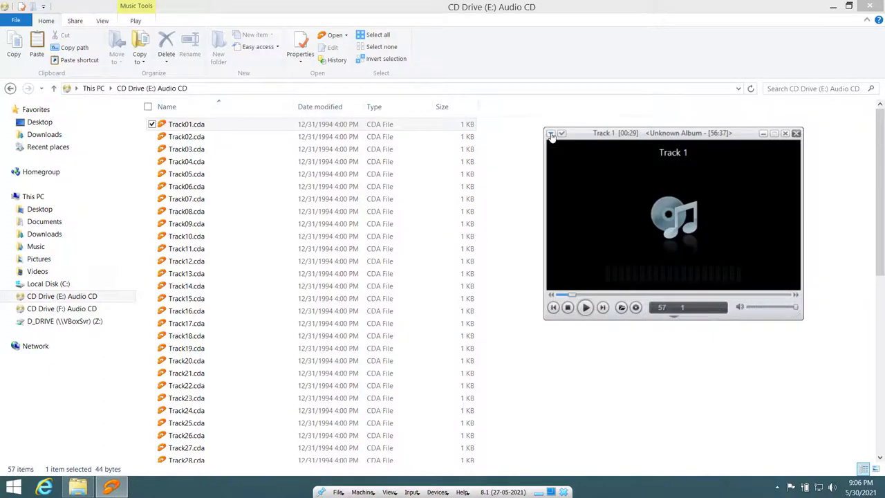
left_click(551, 134)
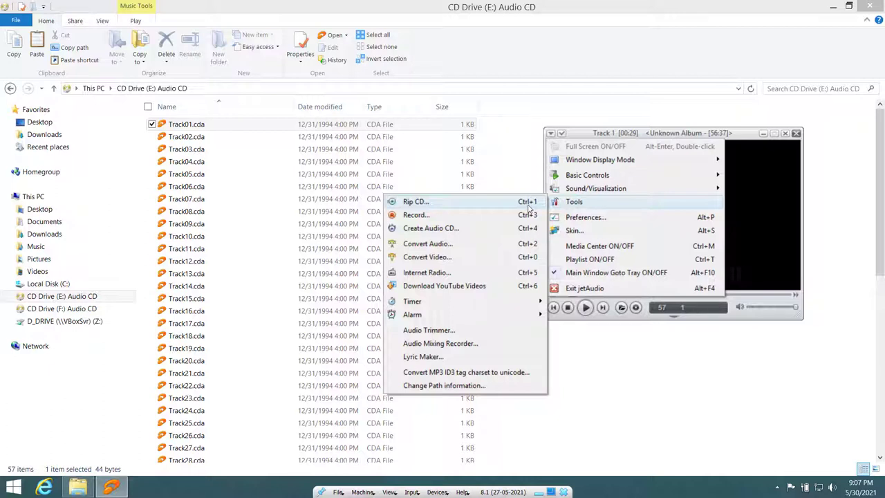
left_click(528, 205)
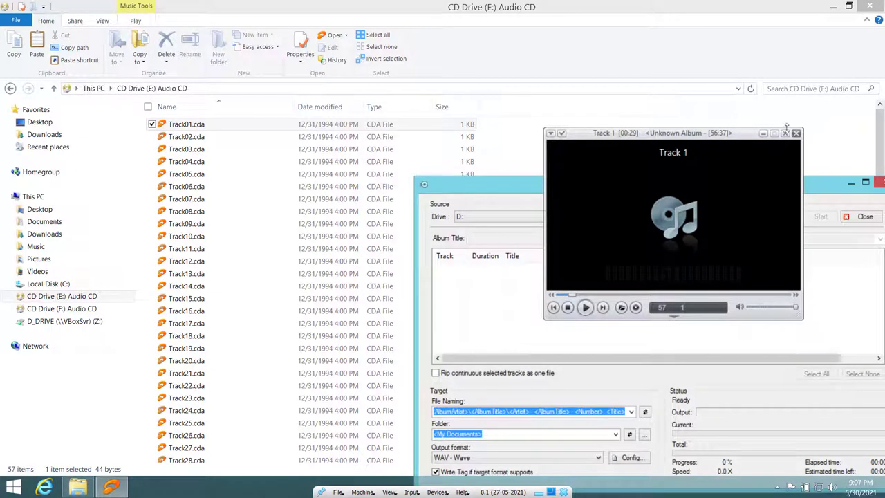
- Choose drive F: as the rip source and cancel the online track lookup
left_click_drag(706, 139, 175, 214)
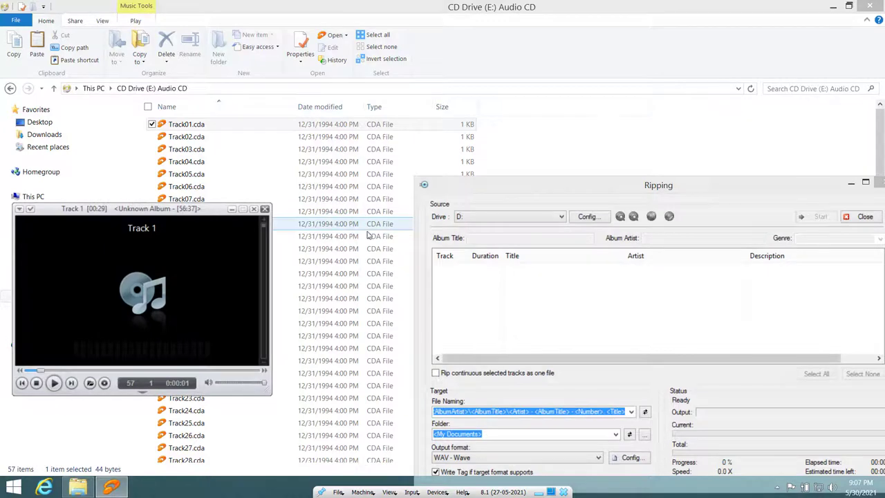
left_click_drag(488, 187, 395, 94)
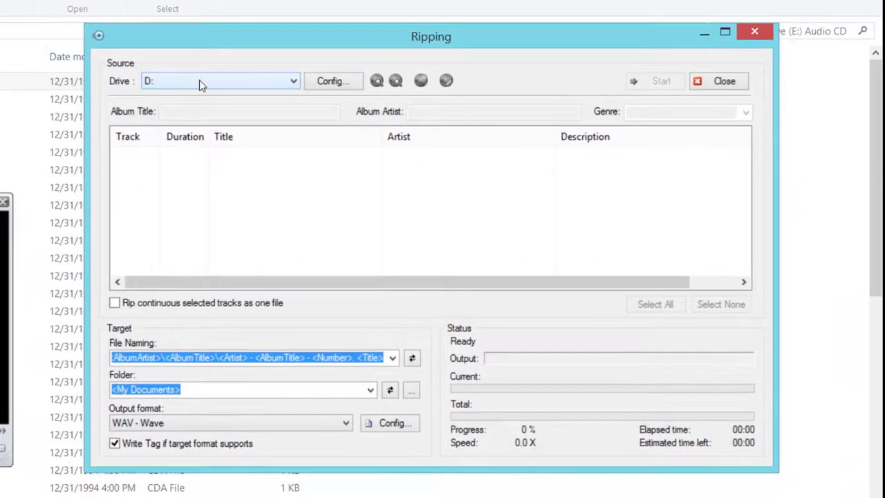
left_click(401, 124)
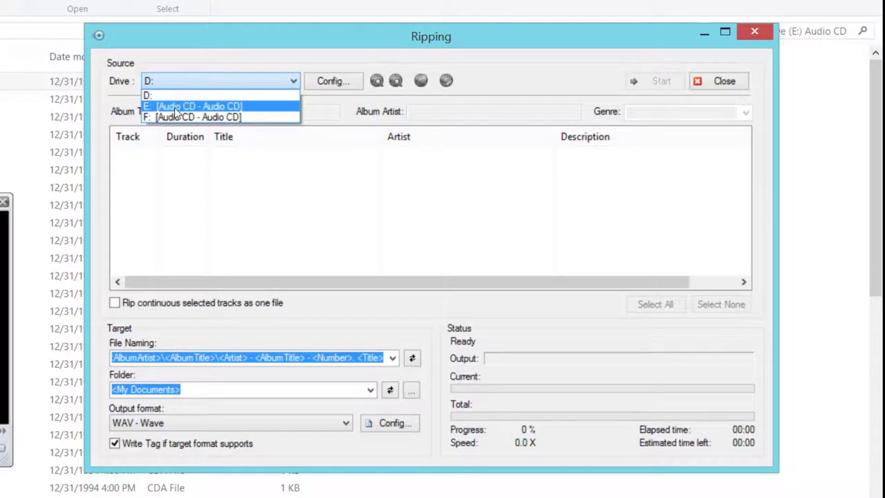
left_click(191, 110)
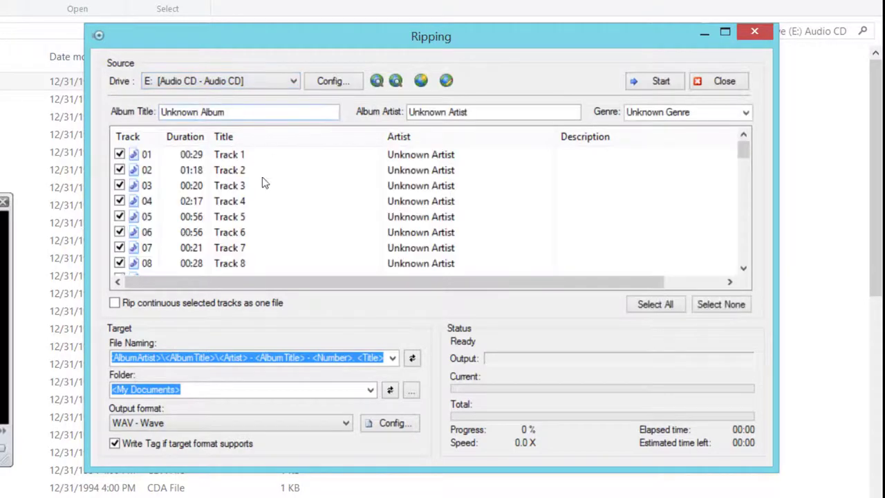
right_click(289, 199)
left_click(430, 289)
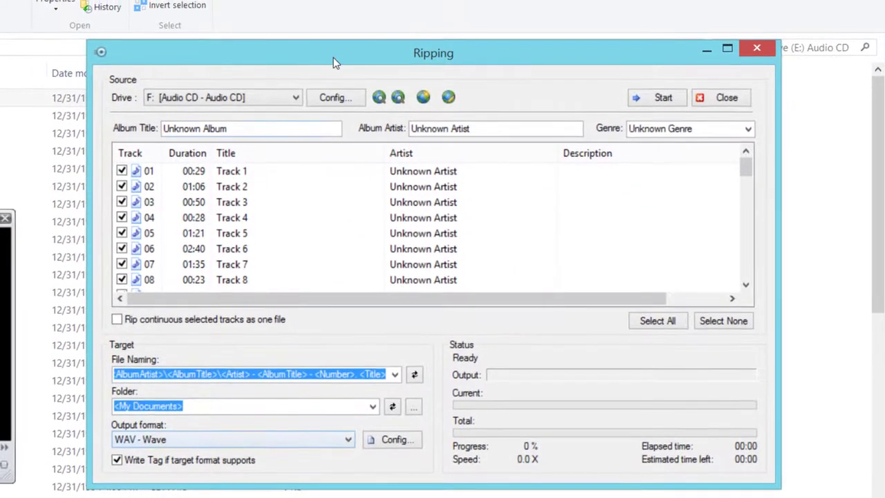
- Select the current destination path in the Folder field
left_click_drag(337, 42, 316, 10)
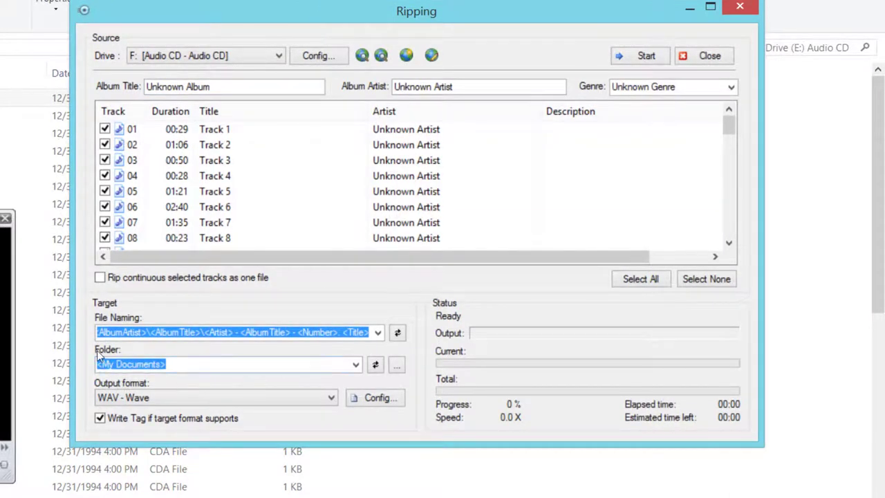
left_click(128, 364)
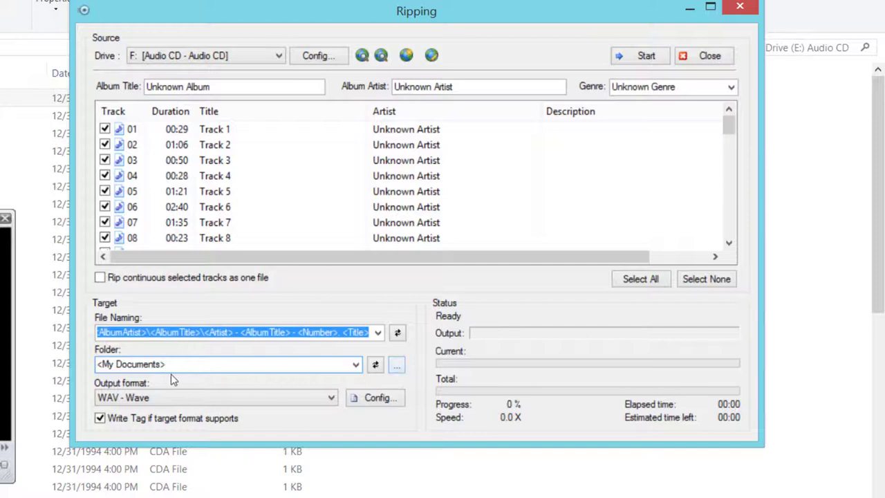
left_click_drag(196, 368, 101, 372)
- In the folder chooser, create an SC1-CD1 folder under Desktop and confirm it
left_click(398, 368)
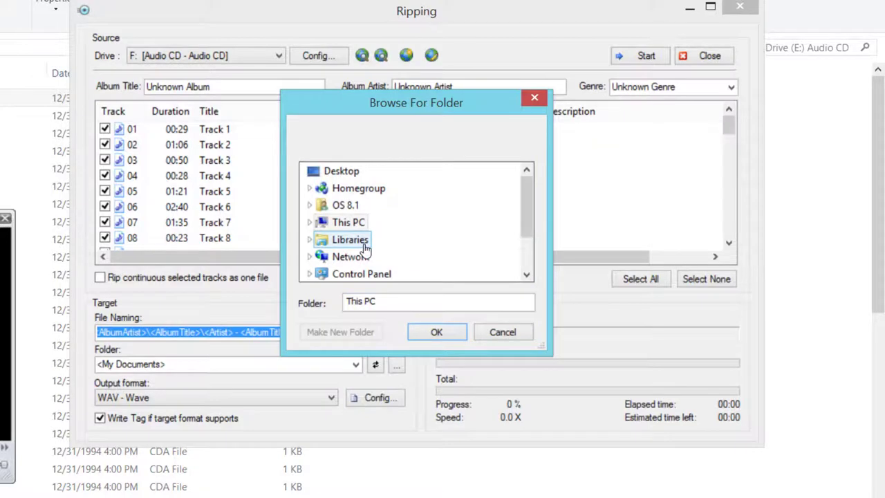
left_click_drag(526, 227, 526, 187)
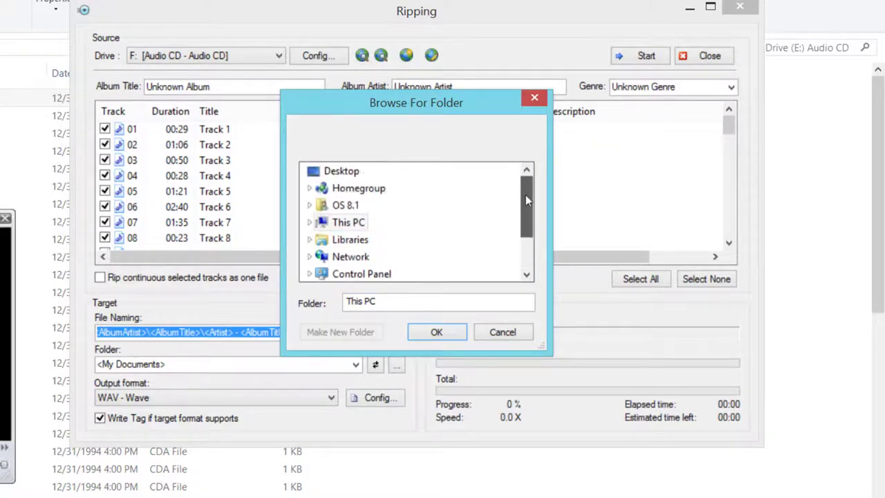
left_click(325, 171)
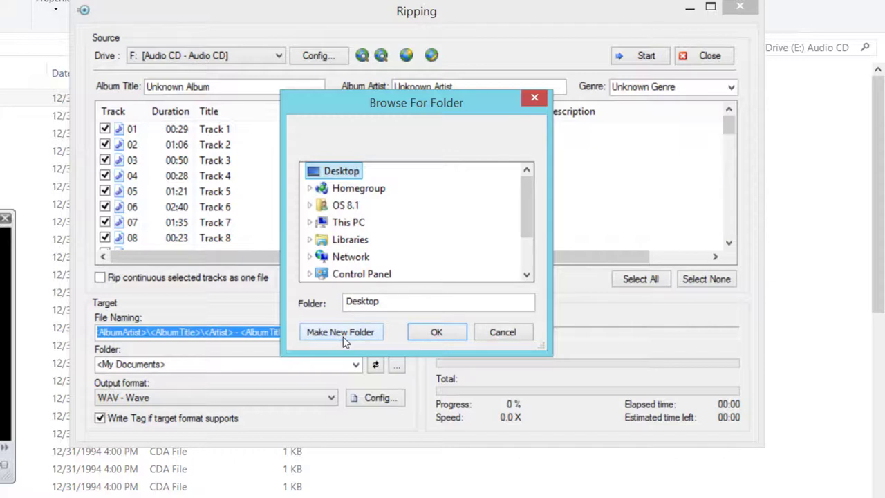
left_click(343, 333)
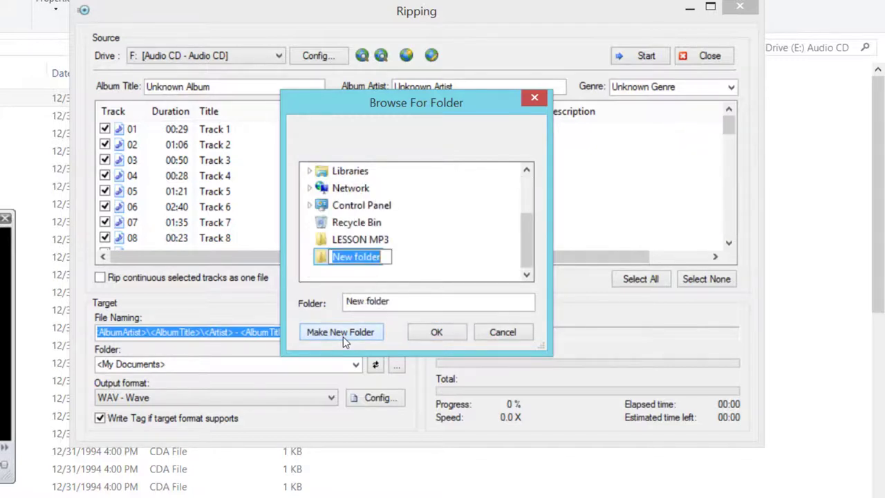
type("SC")
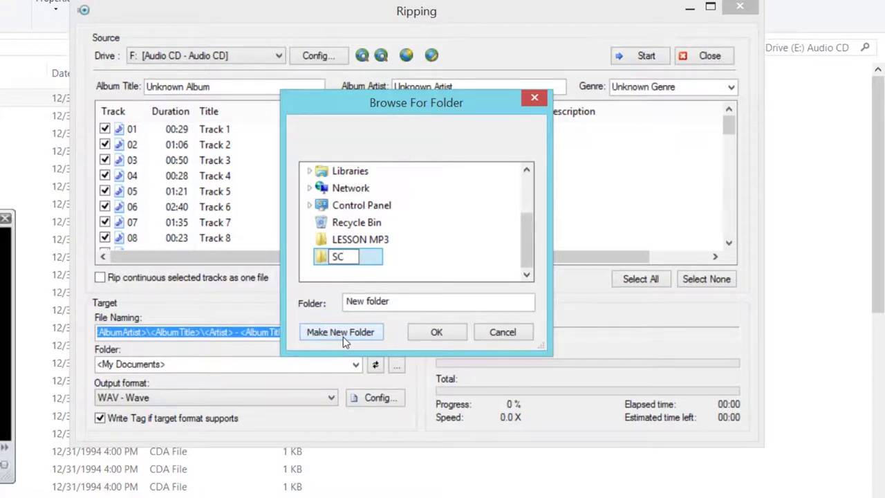
type("1-CD1")
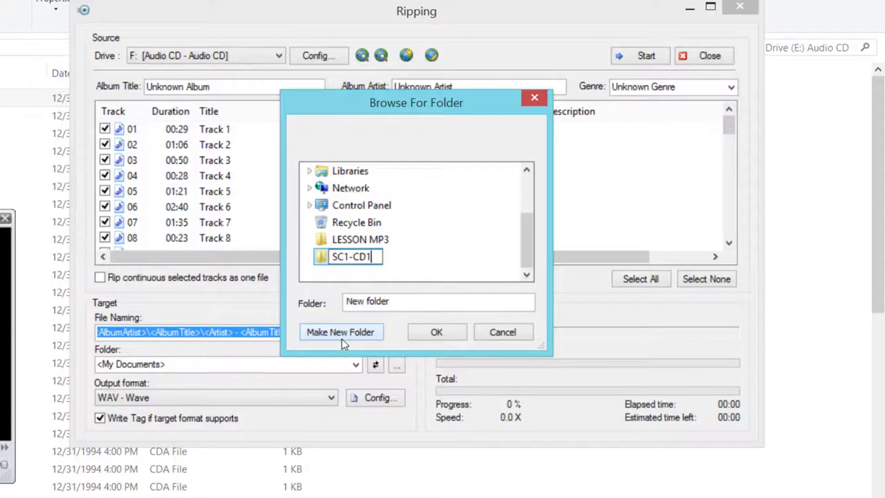
left_click(435, 334)
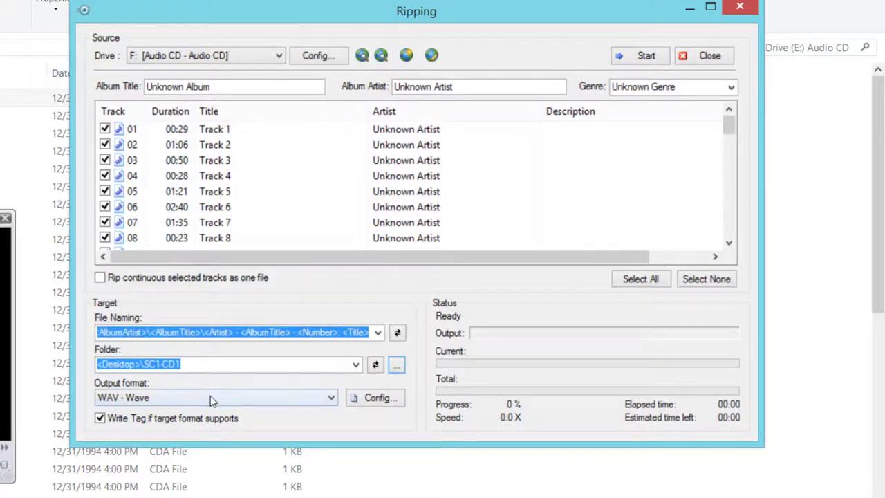
- Set the output format to MP3 - MPEG Layer-3
left_click(188, 400)
left_click(187, 400)
left_click(188, 400)
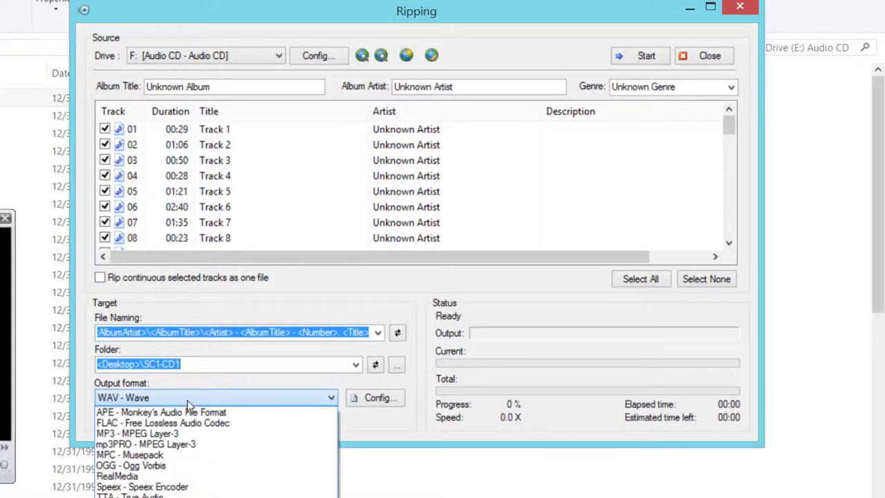
left_click(187, 436)
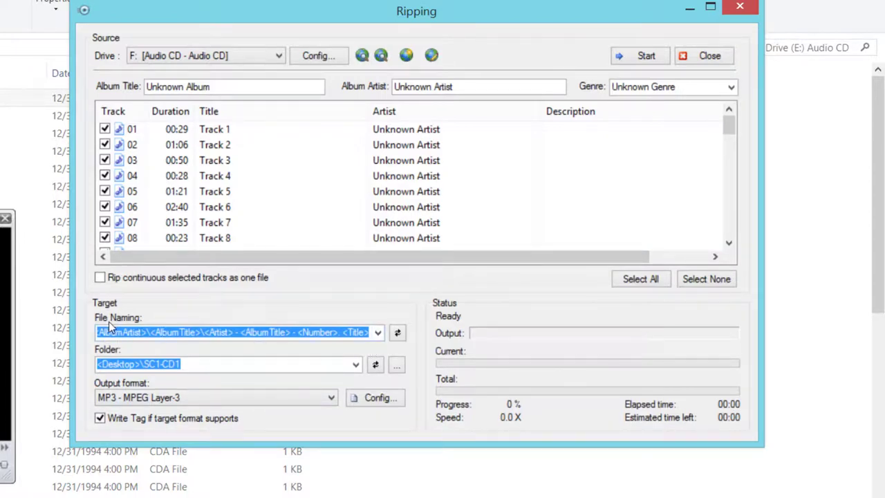
- Set file naming to the 'Track <Number>' pattern
left_click(379, 332)
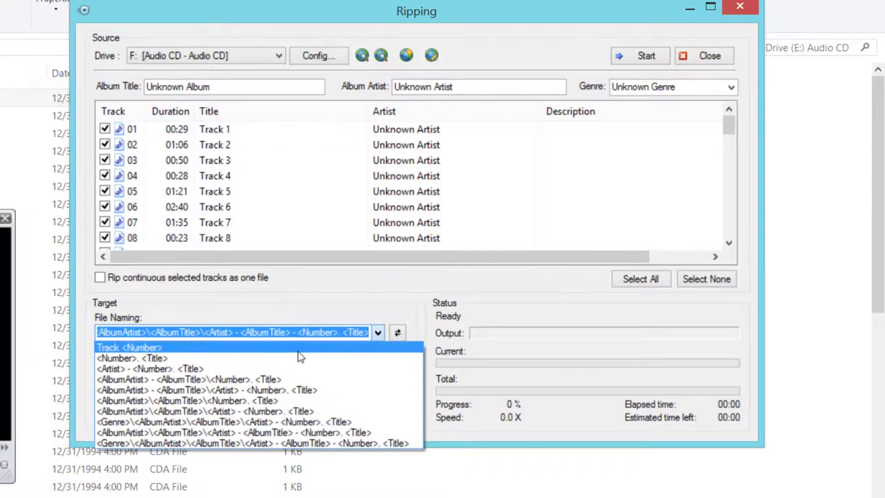
left_click(299, 349)
left_click(379, 334)
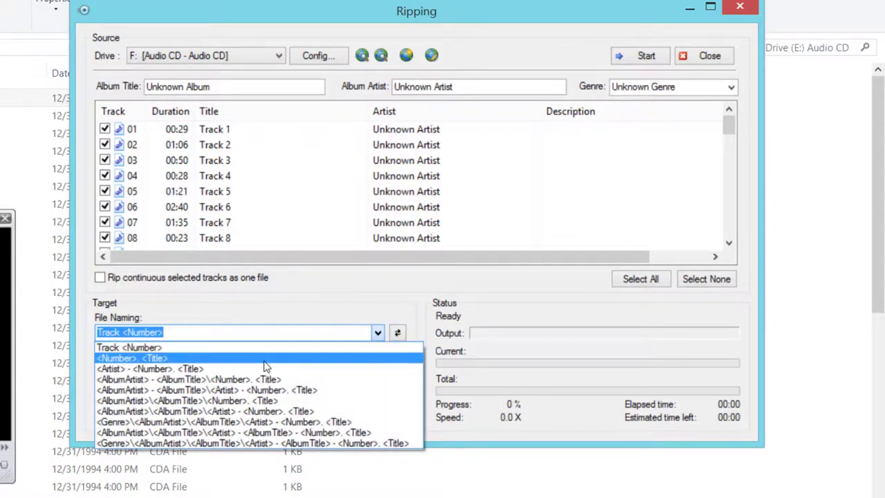
left_click(316, 311)
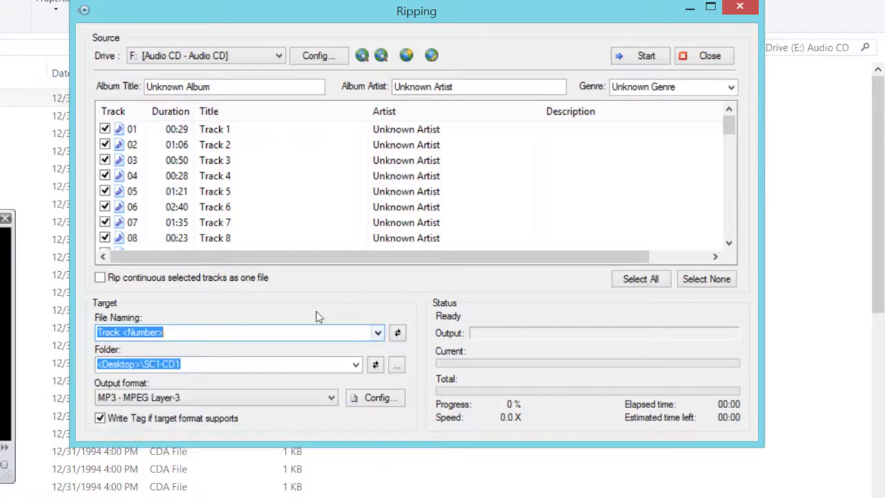
left_click(198, 333)
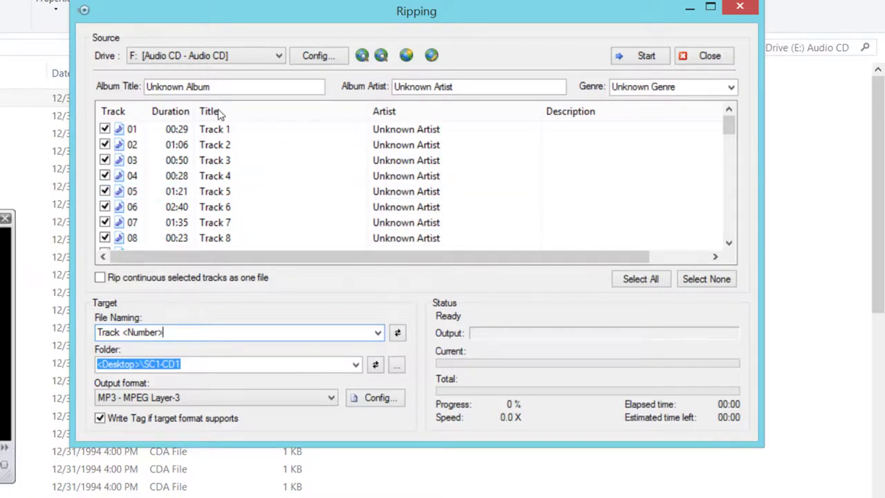
- Start ripping the checked tracks, then show the desktop with Win+D
left_click(646, 56)
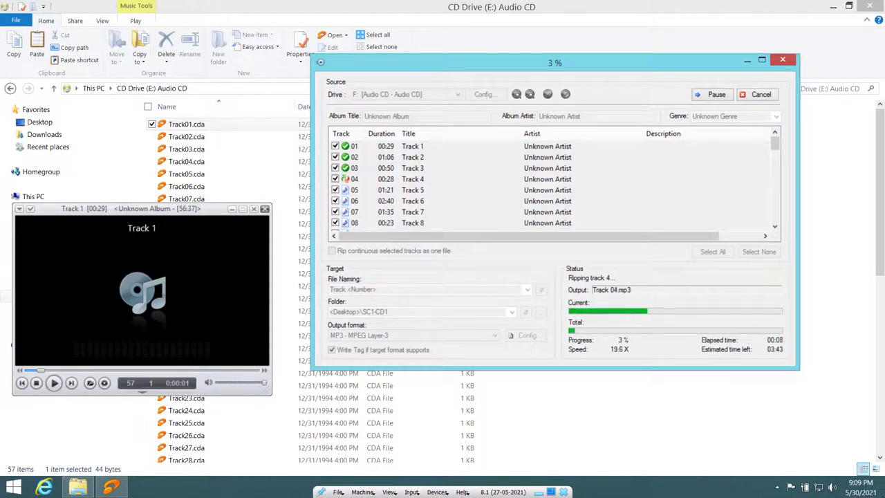
key("super+d")
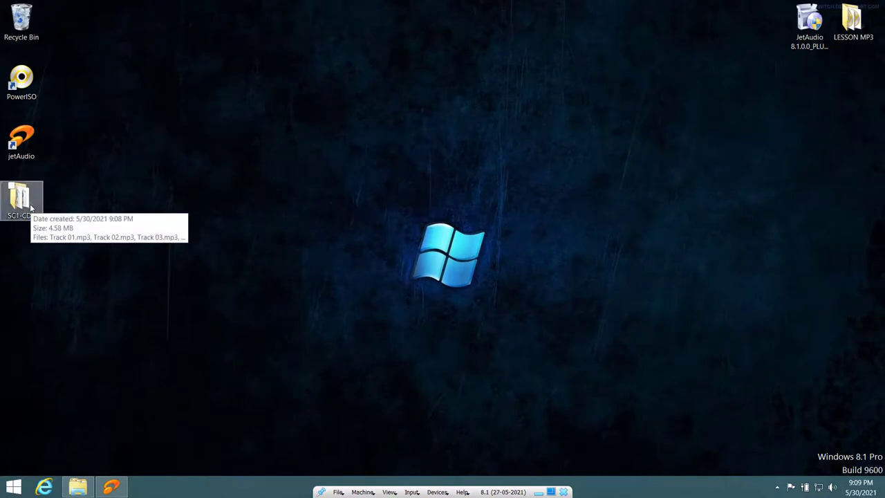
- Open SC1-CD1, add a Size column, widen the window to check the MP3s, then close it
double_click(21, 200)
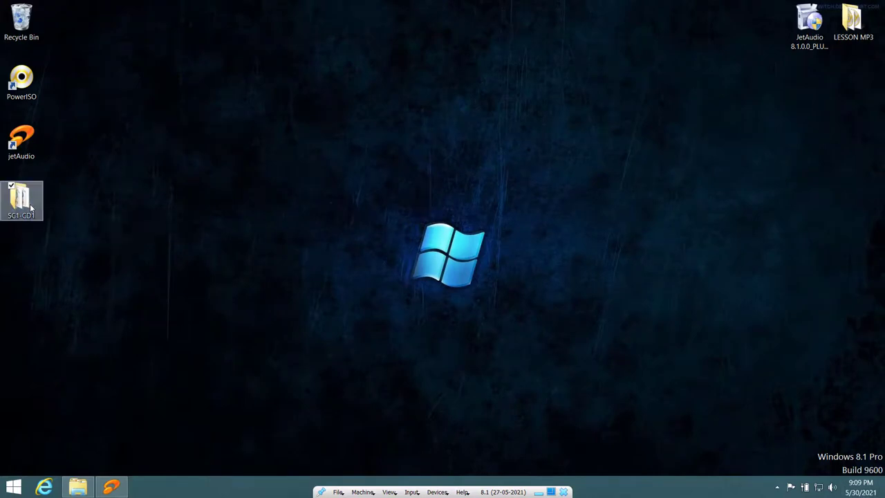
left_click_drag(443, 83, 379, 19)
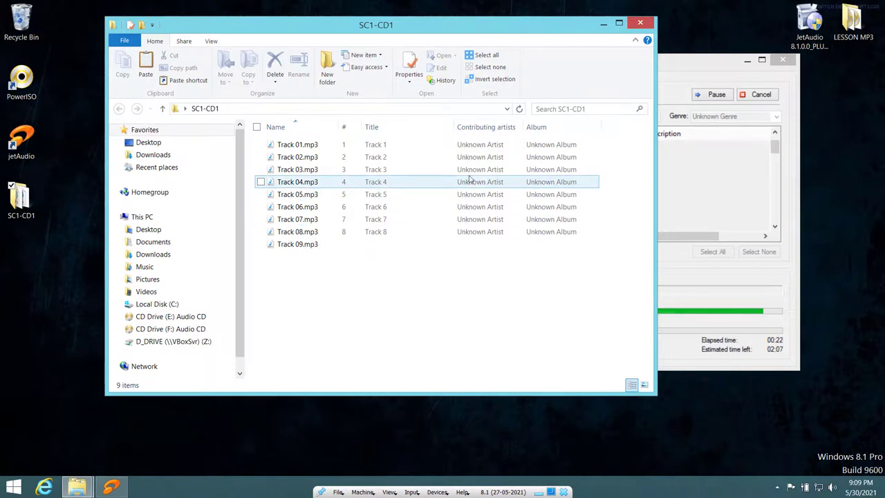
right_click(586, 126)
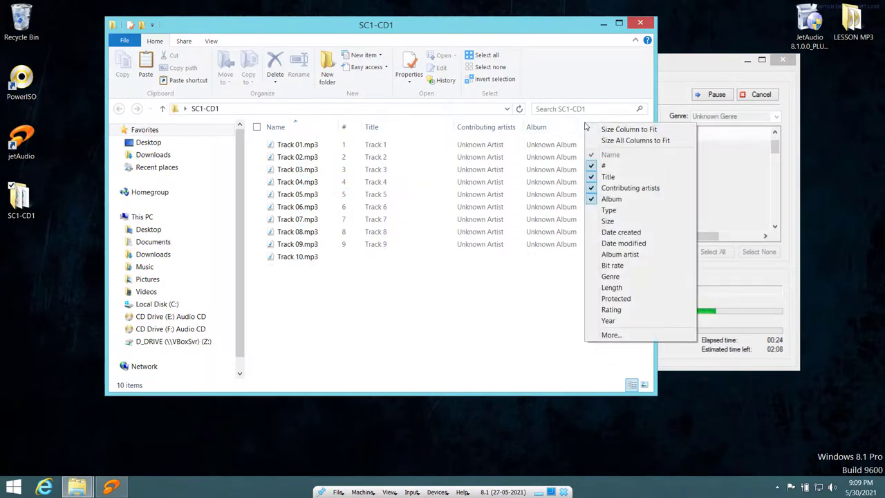
left_click(609, 220)
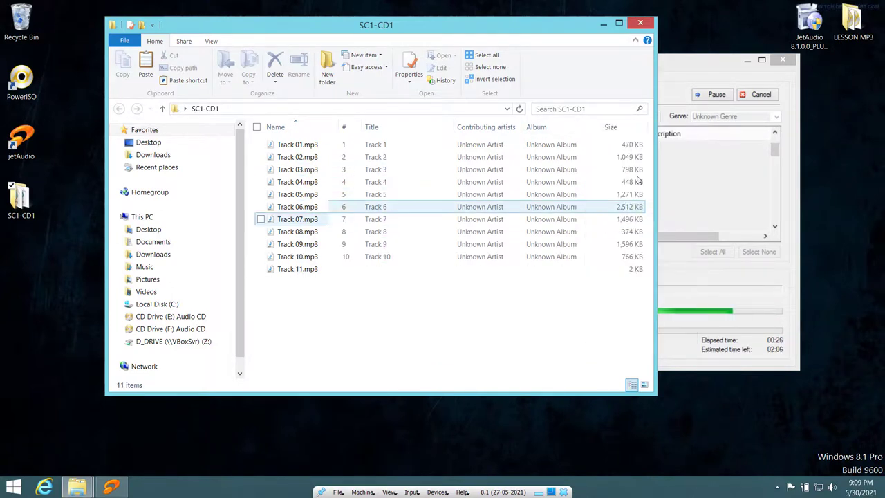
left_click_drag(657, 173, 786, 173)
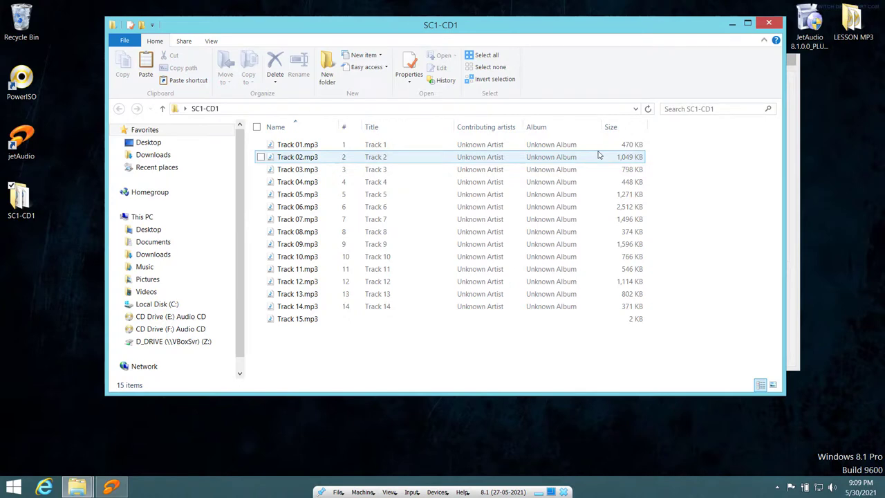
left_click(767, 25)
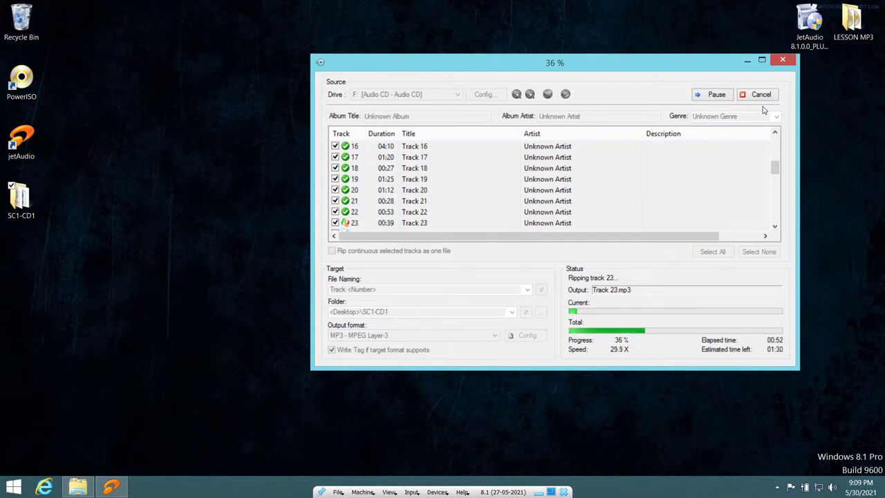
- Move the ripping progress window toward the centre of the screen
left_click_drag(622, 60, 493, 74)
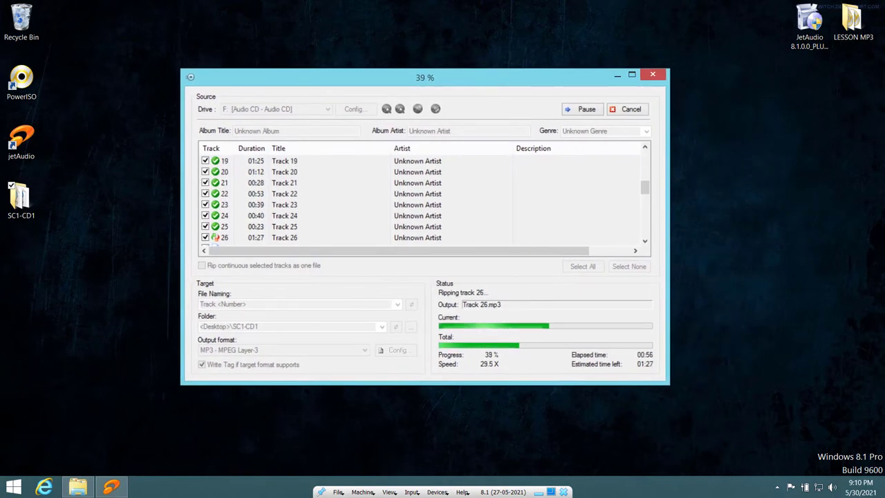